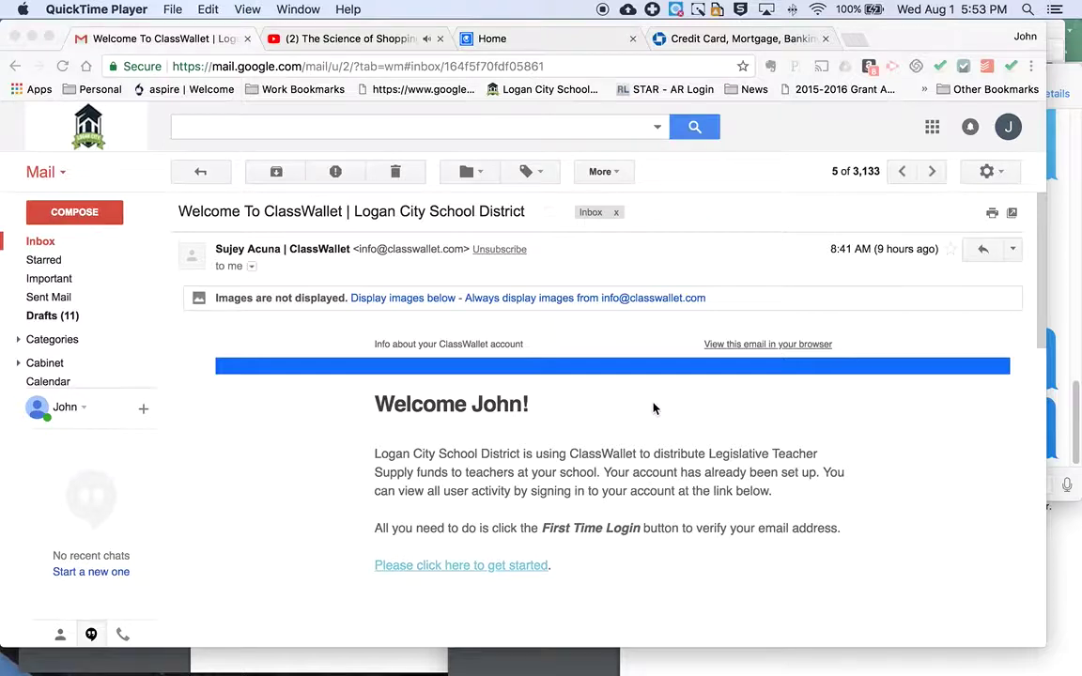
Show the Home dashboard with the $0.00 balance, reimbursement card and marketplace Shop card
scroll(655, 405, "down", 1)
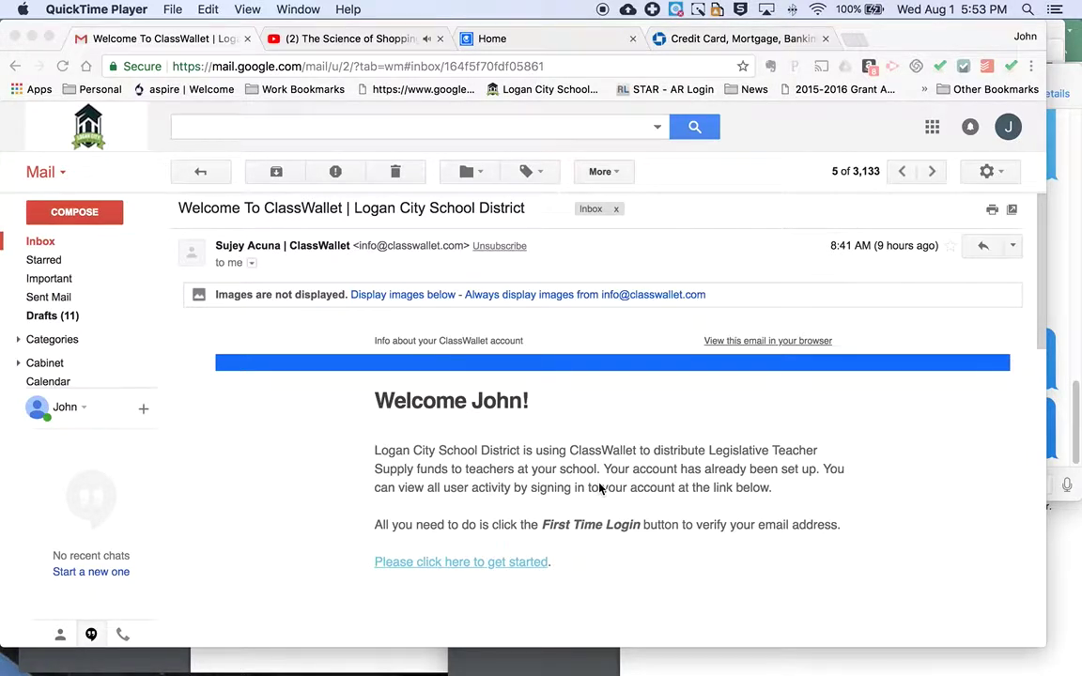
scroll(536, 435, "down", 1)
scroll(550, 426, "up", 1)
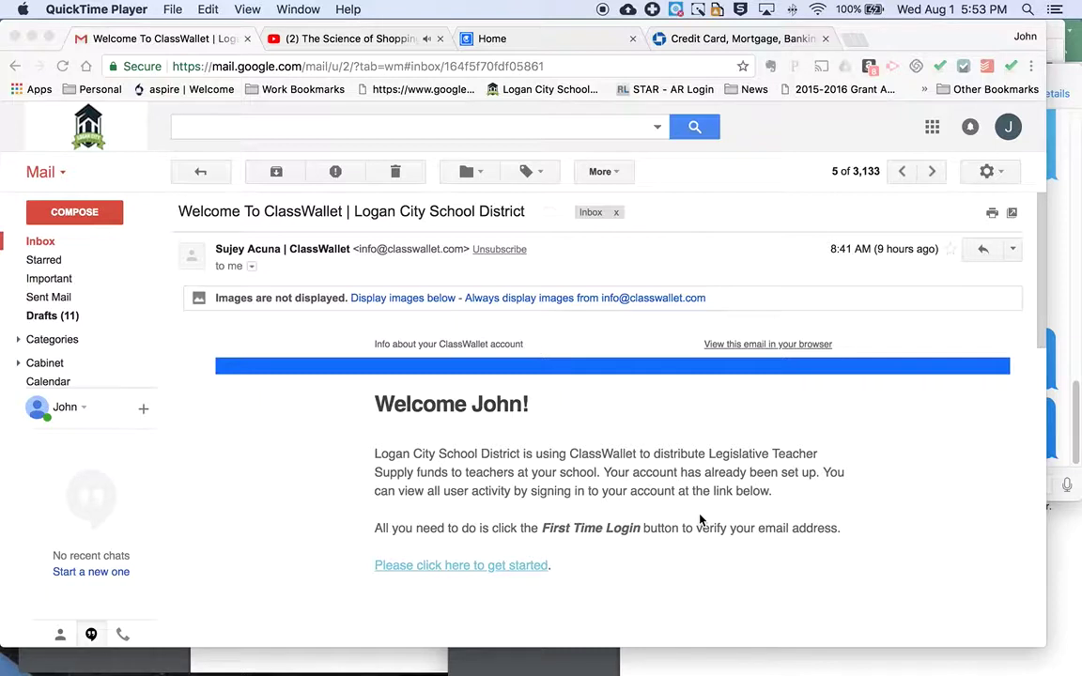
scroll(682, 507, "down", 1)
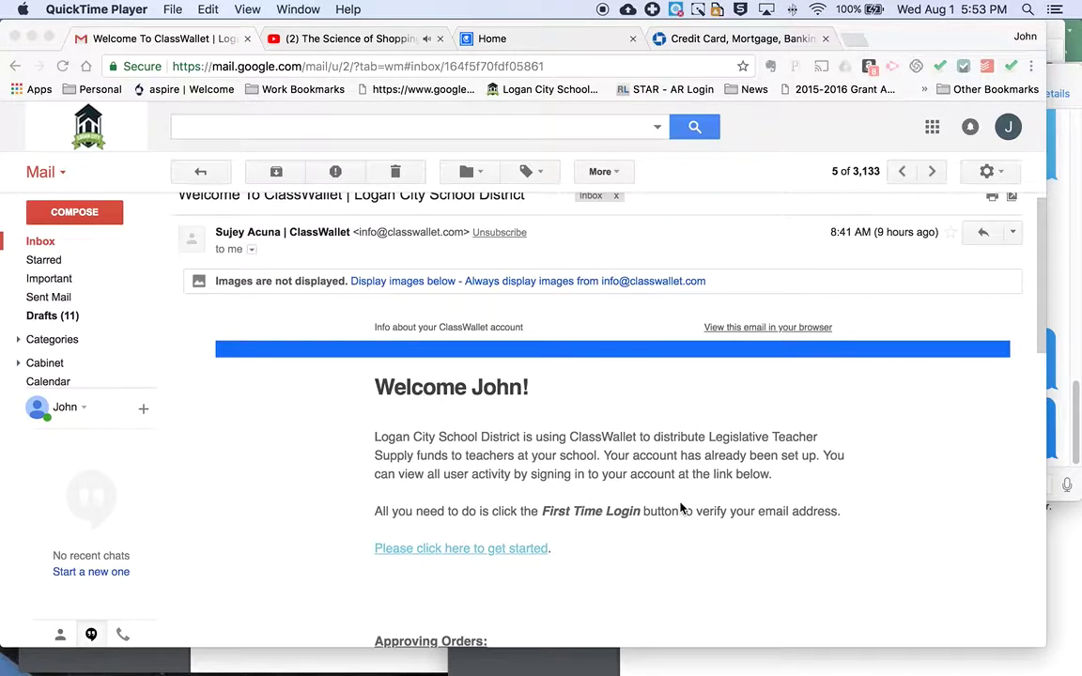
scroll(678, 504, "down", 1)
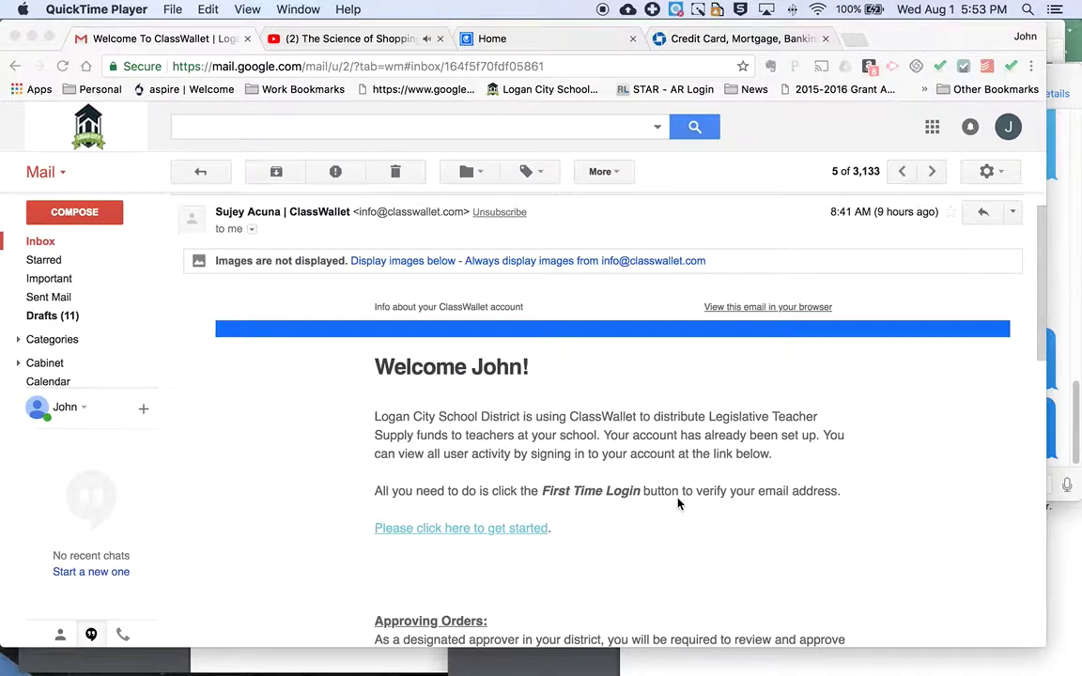
scroll(678, 504, "down", 5)
scroll(678, 504, "down", 4)
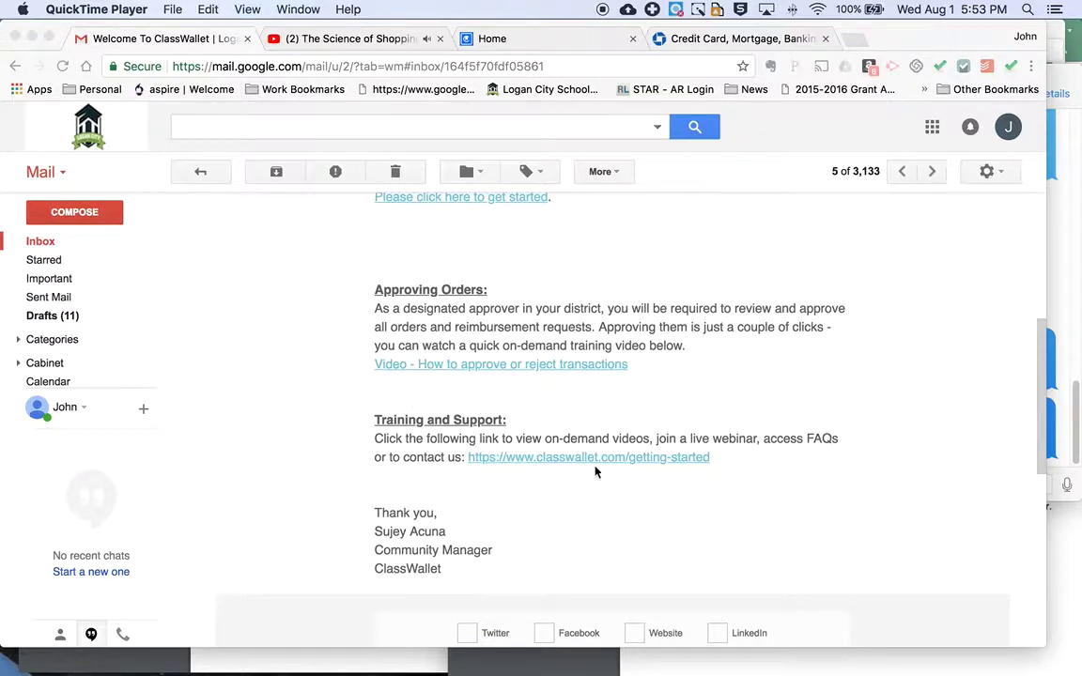
scroll(598, 444, "up", 4)
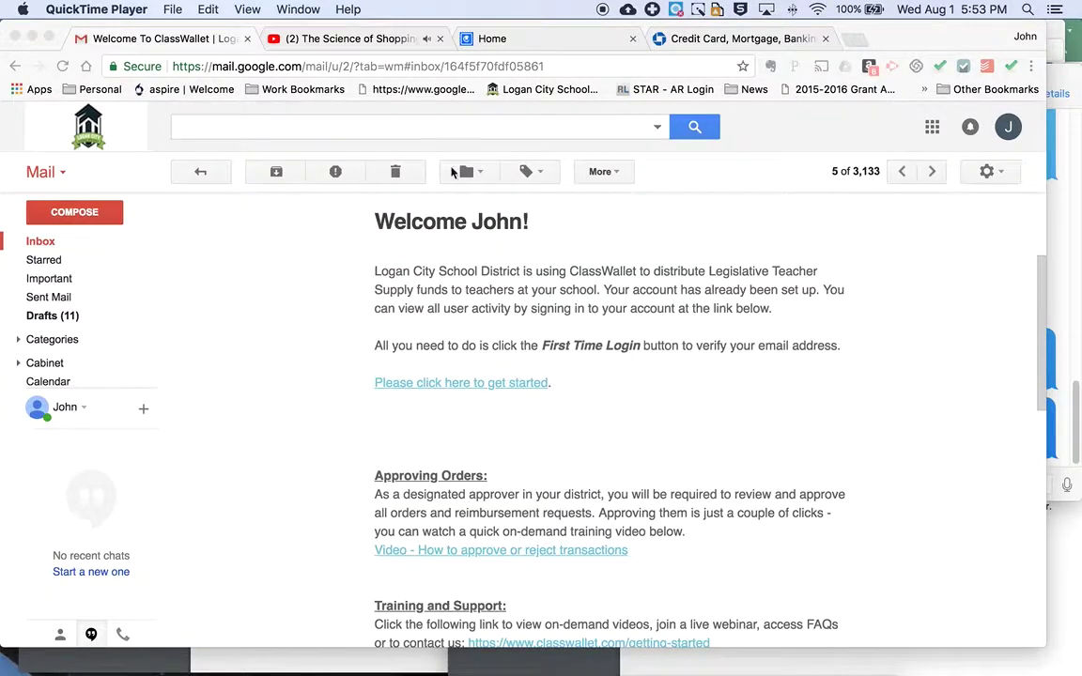
left_click(545, 38)
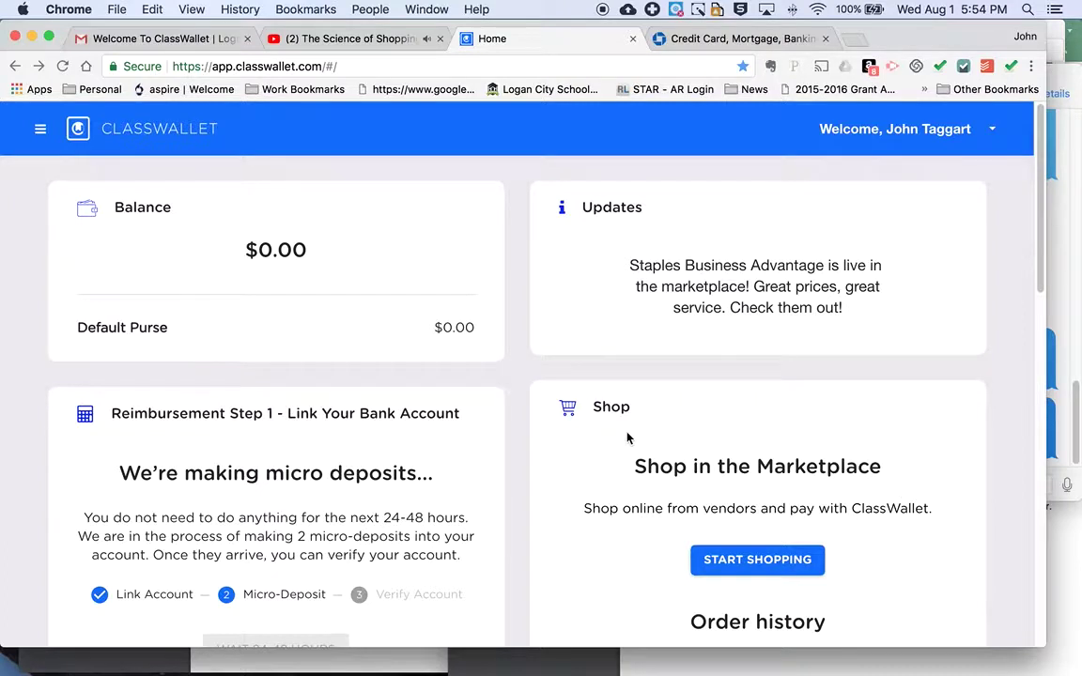
scroll(320, 457, "down", 2)
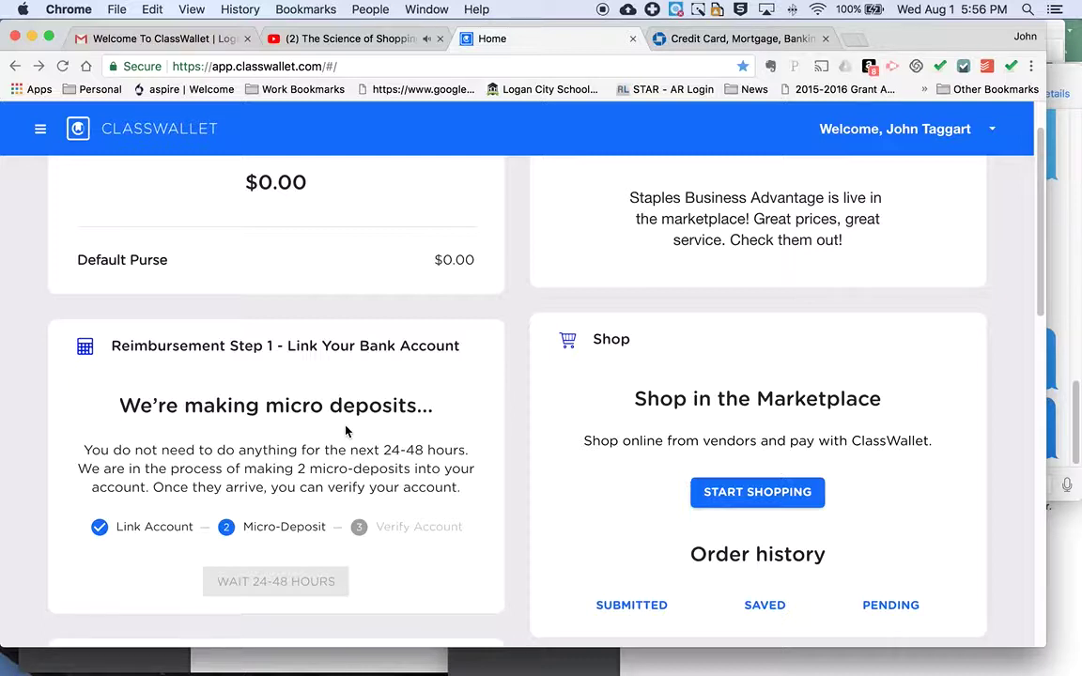
scroll(819, 434, "down", 2)
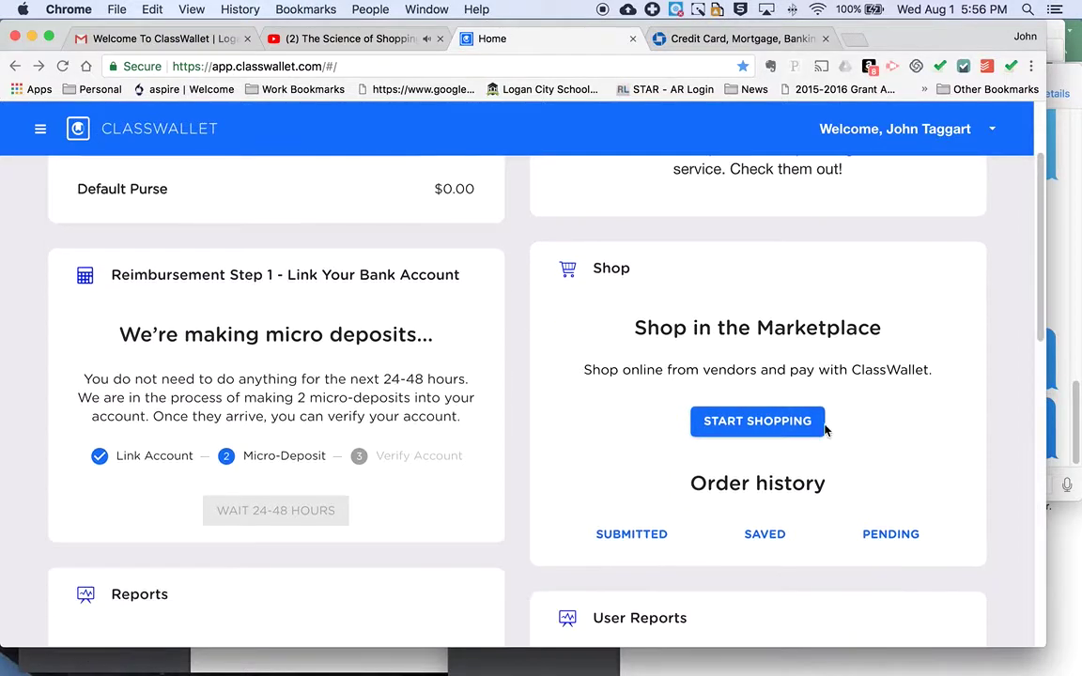
scroll(824, 427, "up", 3)
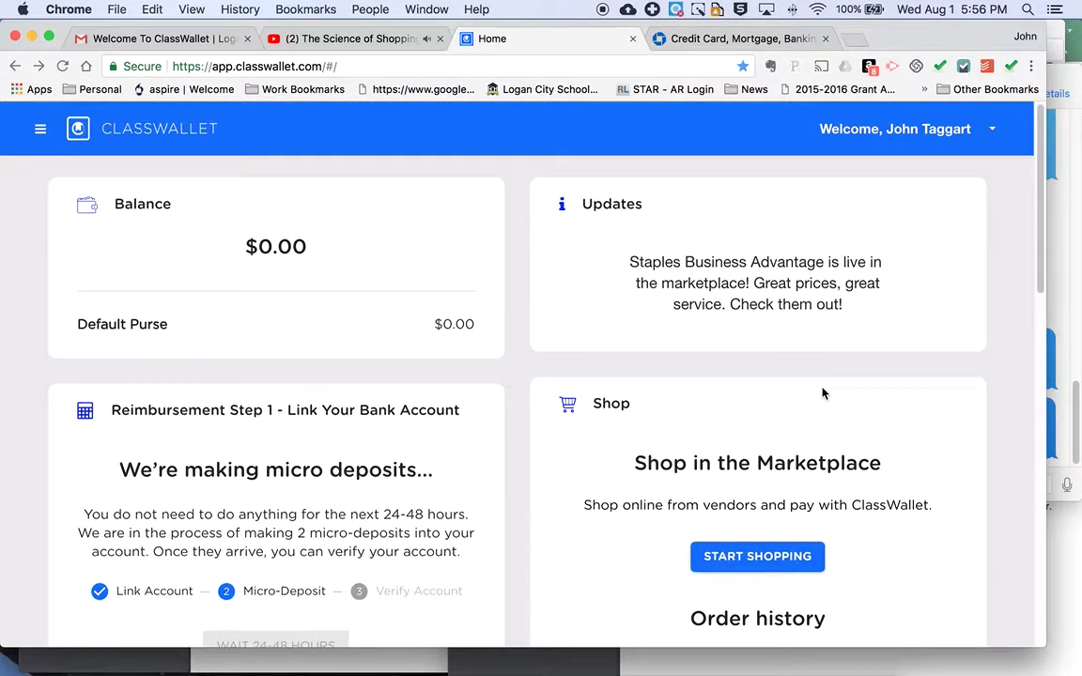
scroll(822, 392, "down", 2)
Start shopping and browse the clearance search, category and store filters, and partner sections
left_click(757, 487)
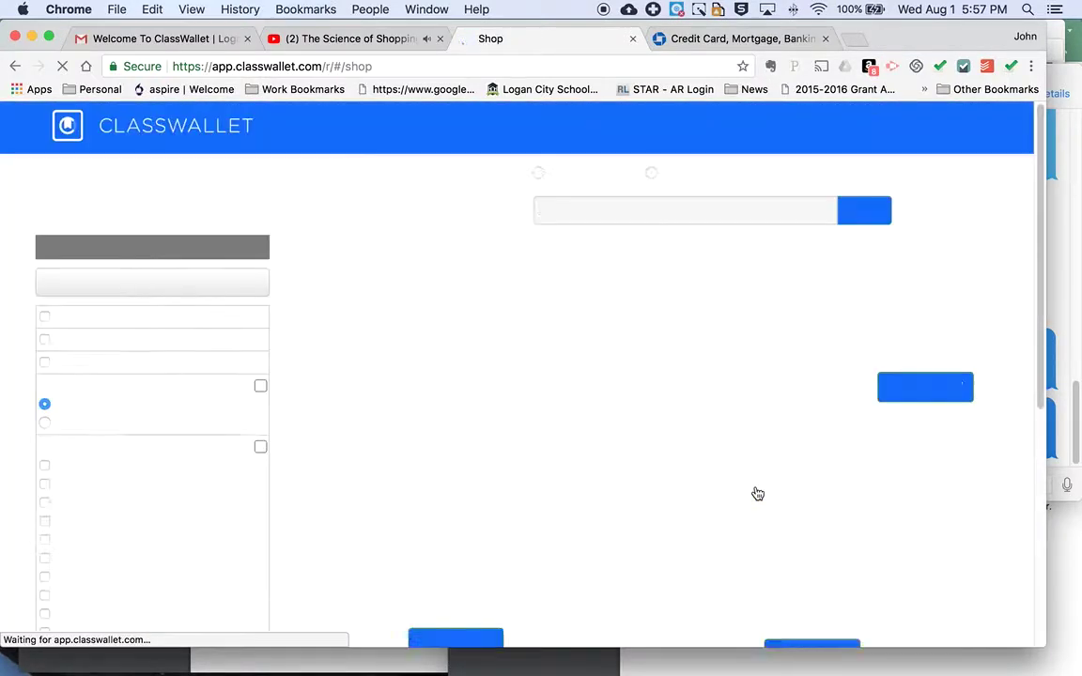
scroll(657, 395, "down", 3)
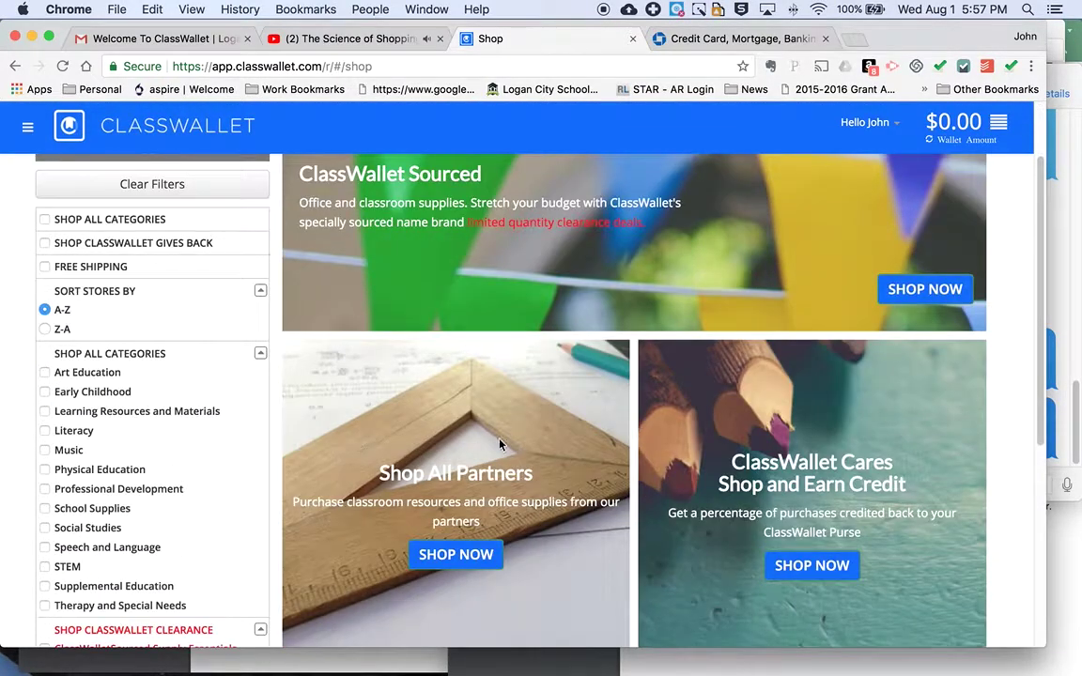
scroll(742, 438, "up", 3)
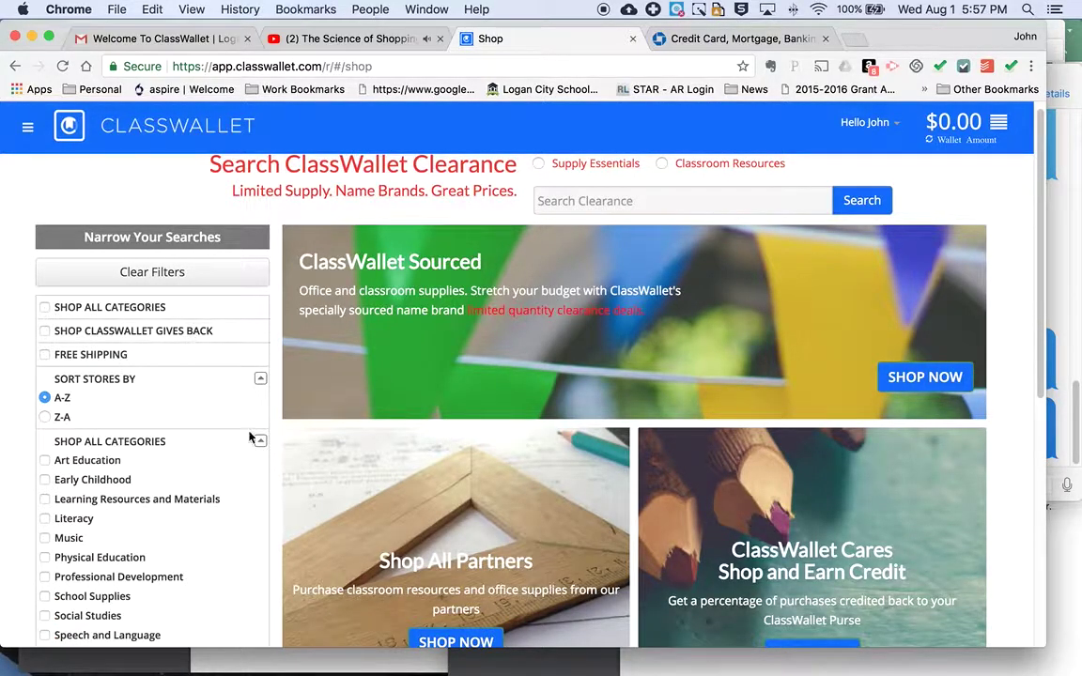
scroll(235, 440, "down", 10)
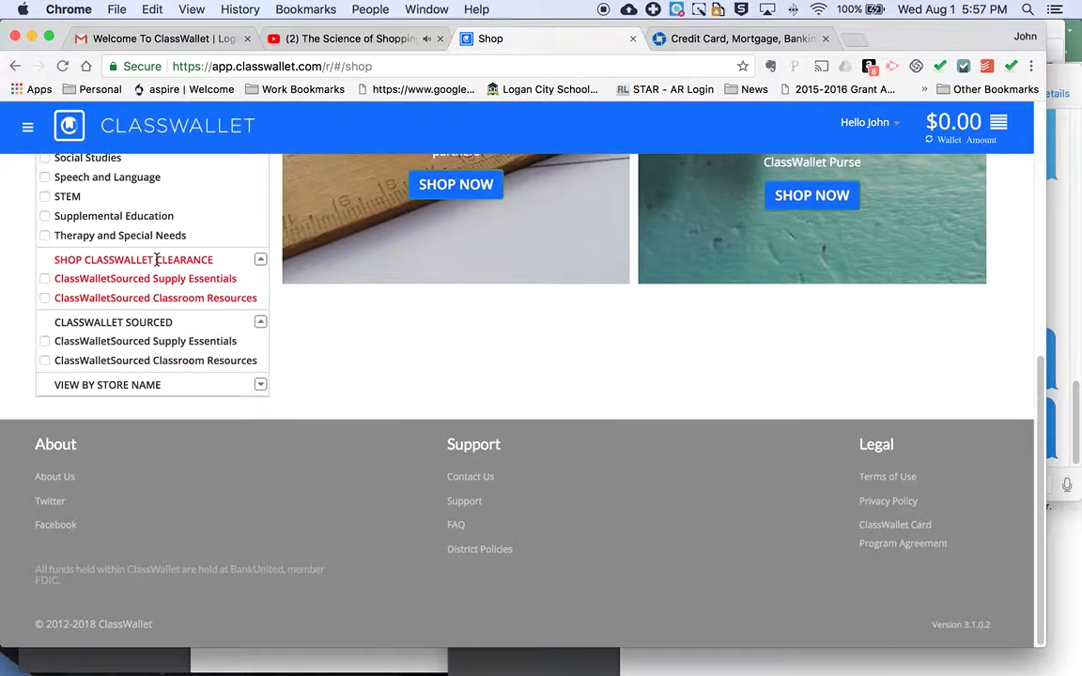
scroll(167, 292, "up", 5)
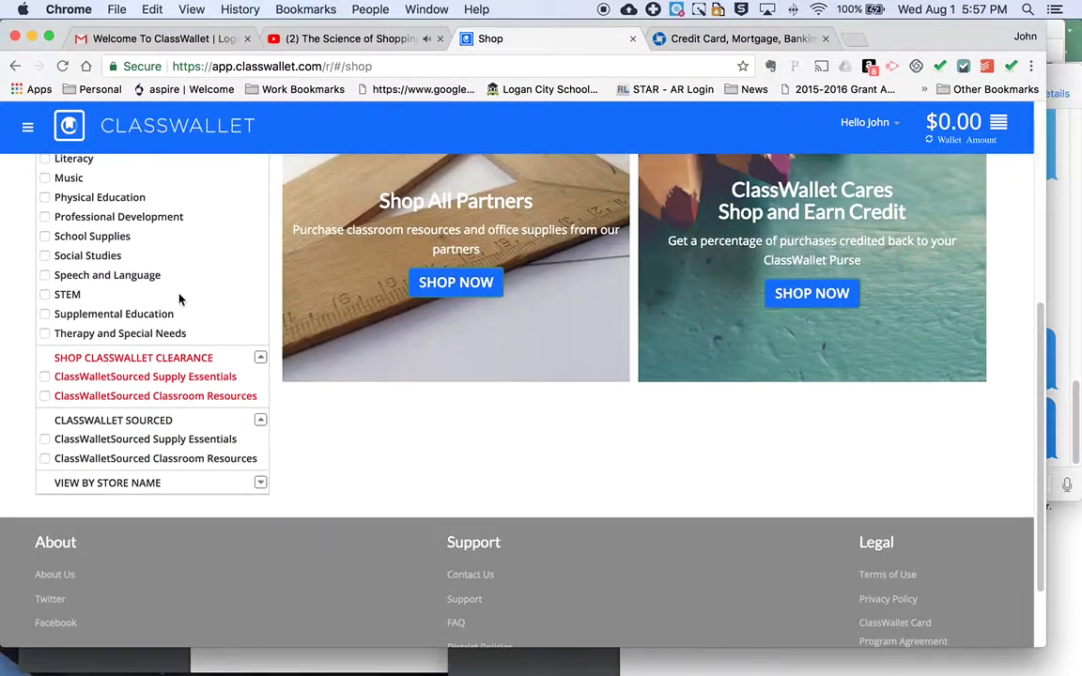
scroll(169, 324, "up", 1)
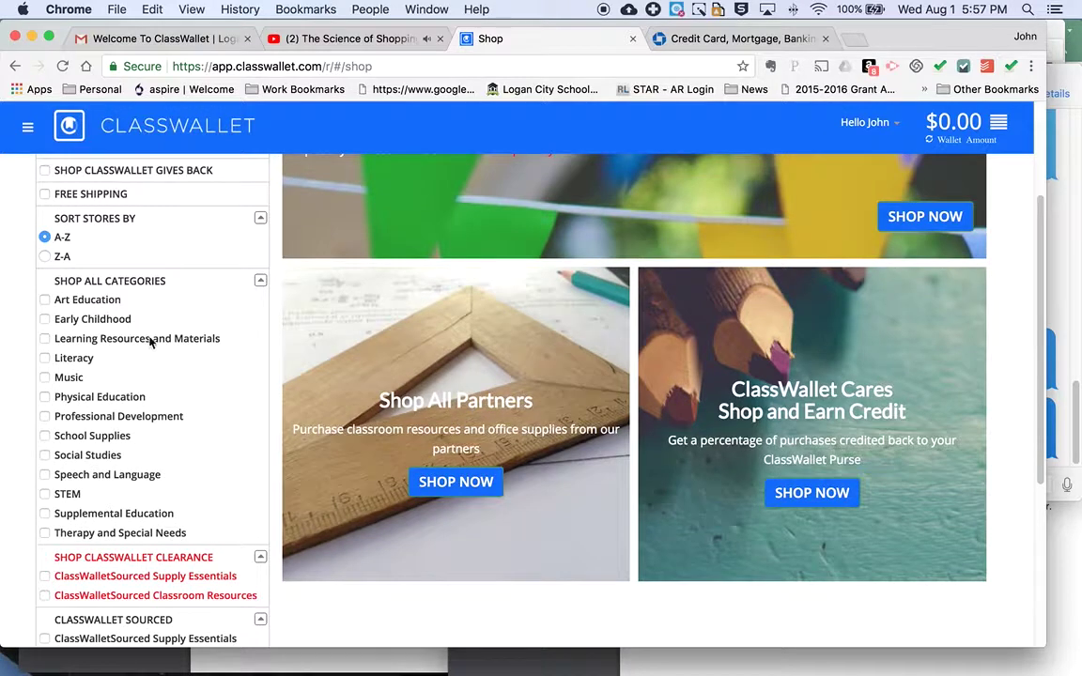
scroll(153, 333, "down", 2)
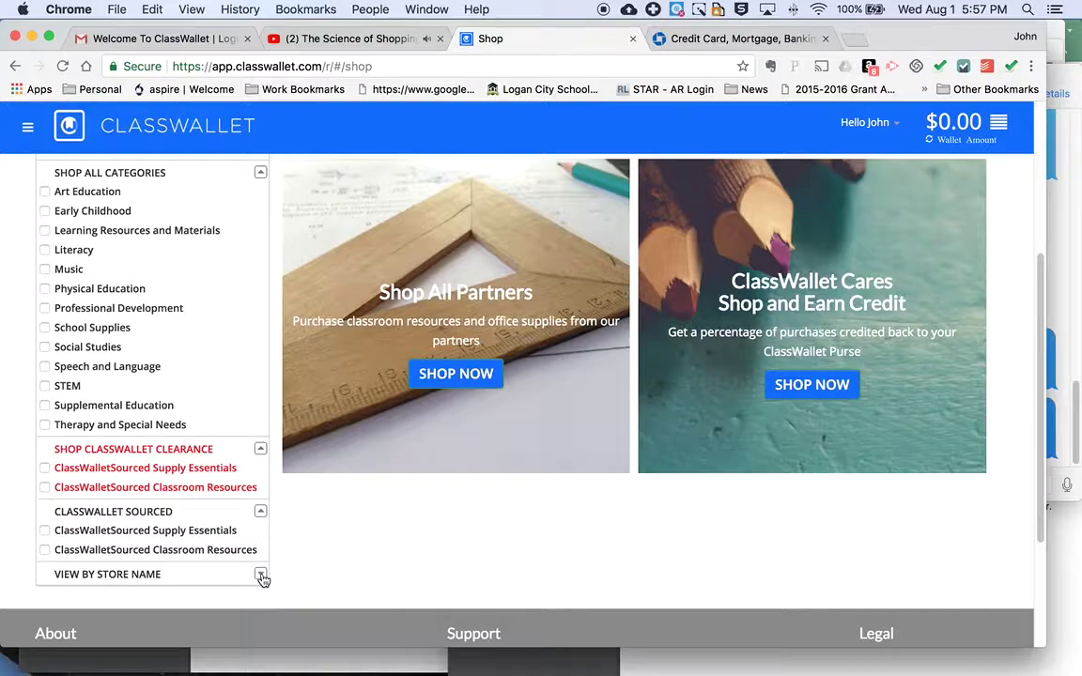
scroll(262, 577, "up", 5)
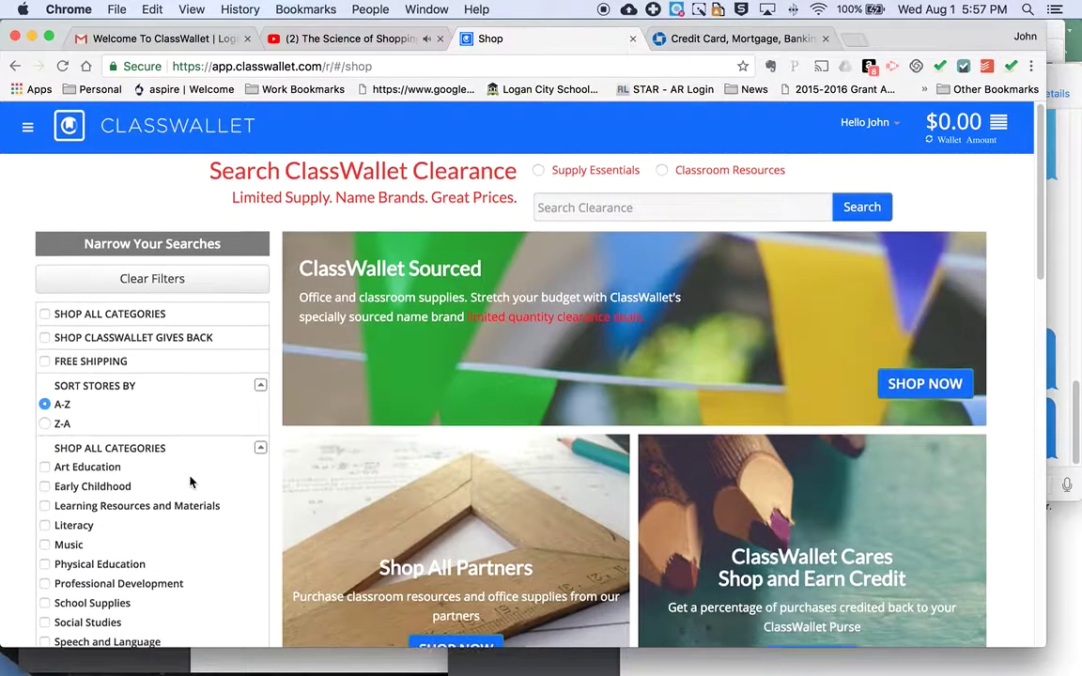
scroll(190, 482, "down", 6)
scroll(190, 482, "down", 1)
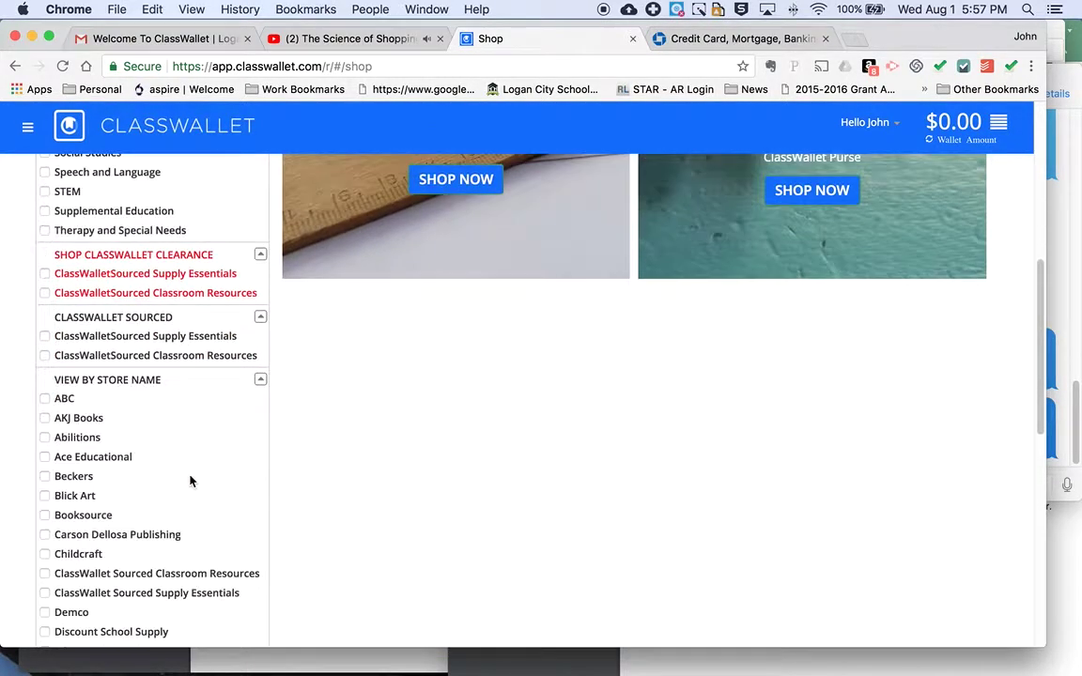
scroll(194, 454, "down", 1)
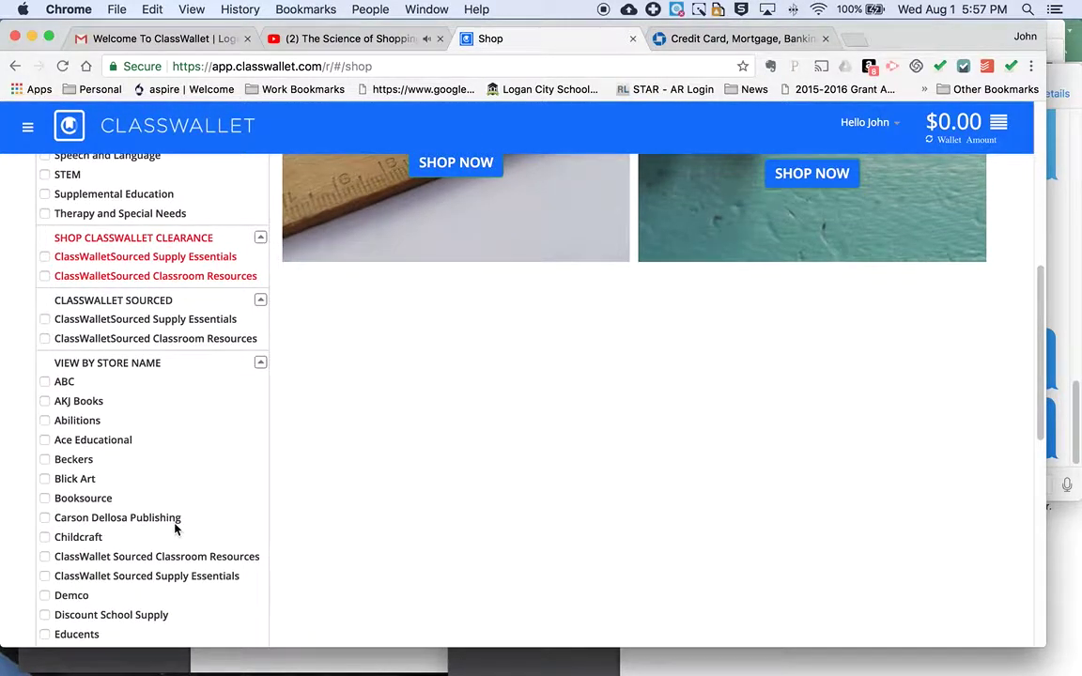
scroll(210, 515, "down", 5)
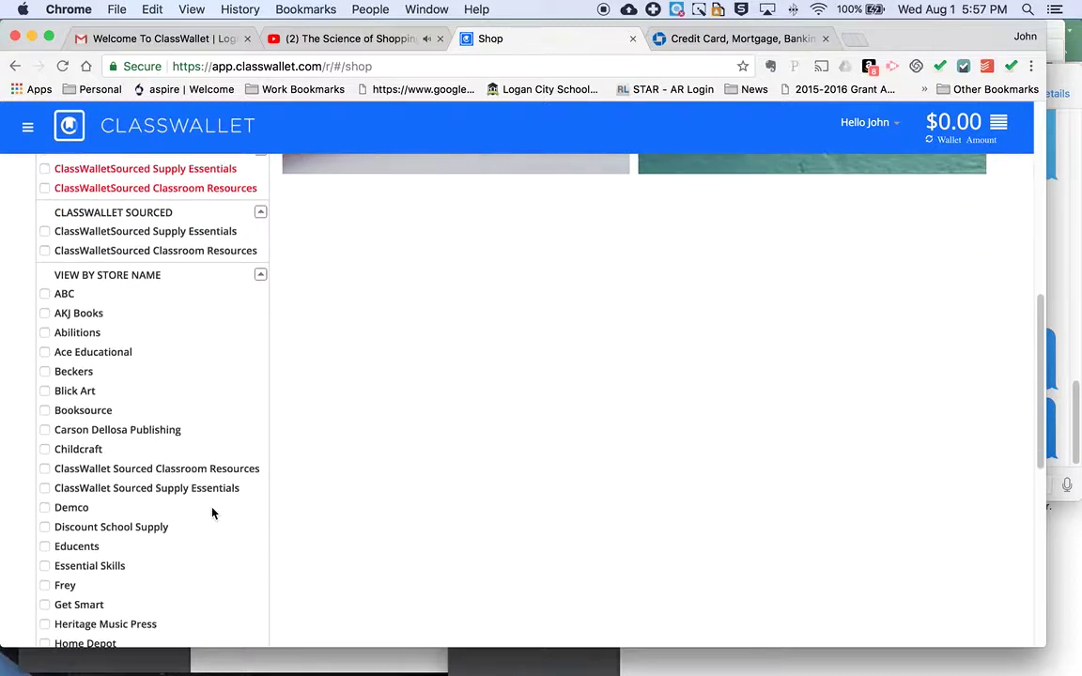
scroll(212, 513, "down", 2)
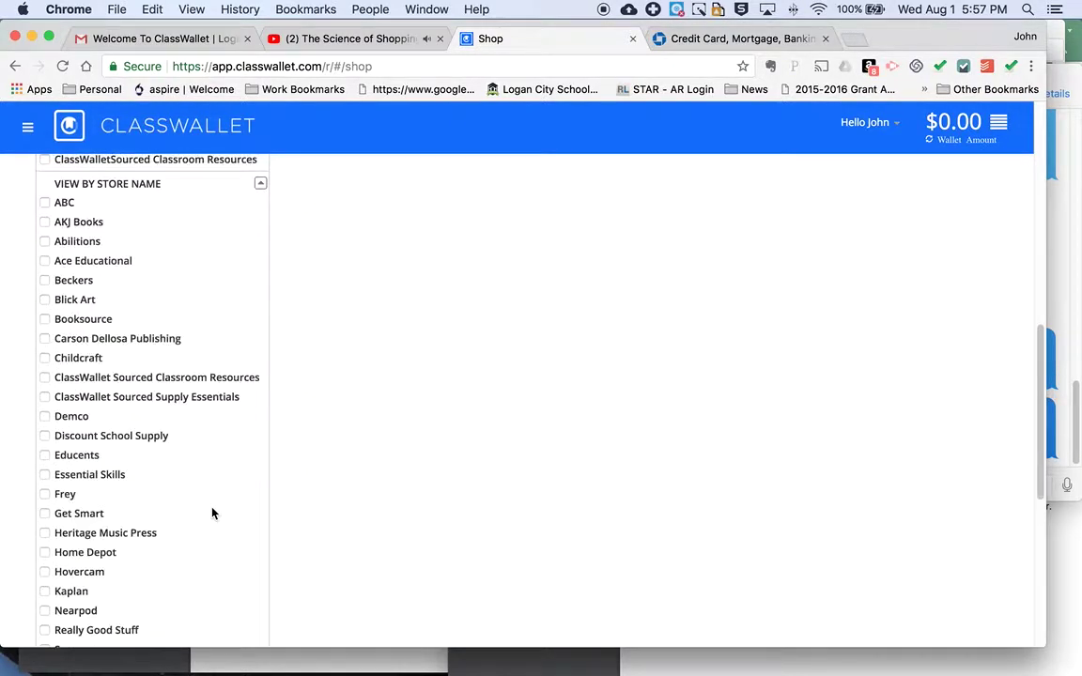
scroll(212, 502, "down", 3)
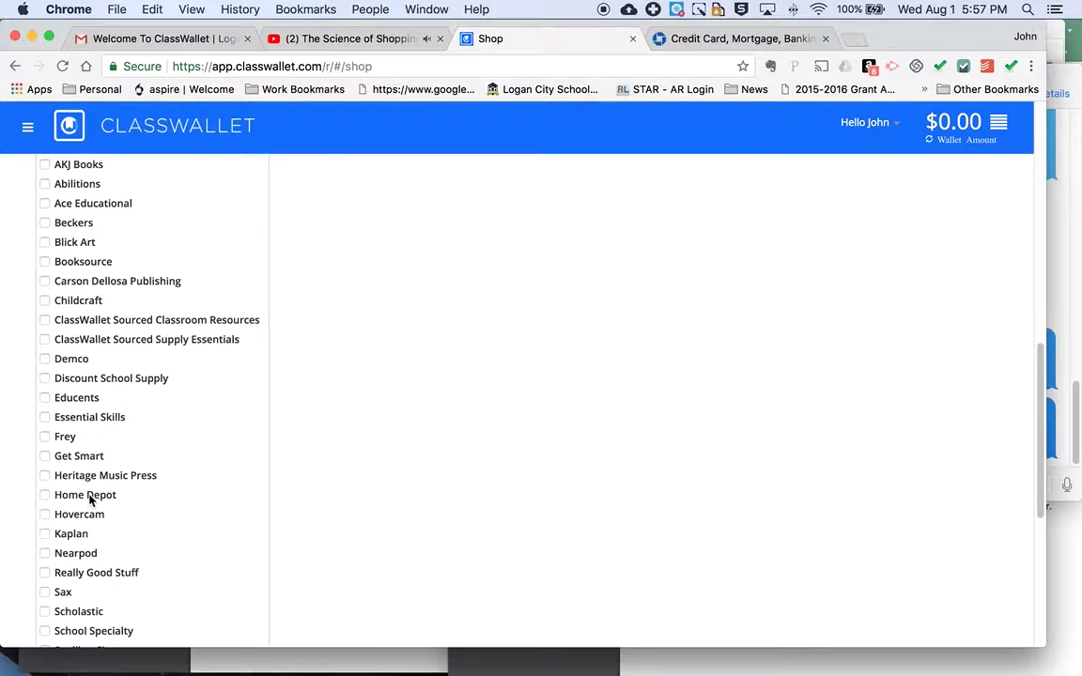
scroll(87, 562, "down", 1)
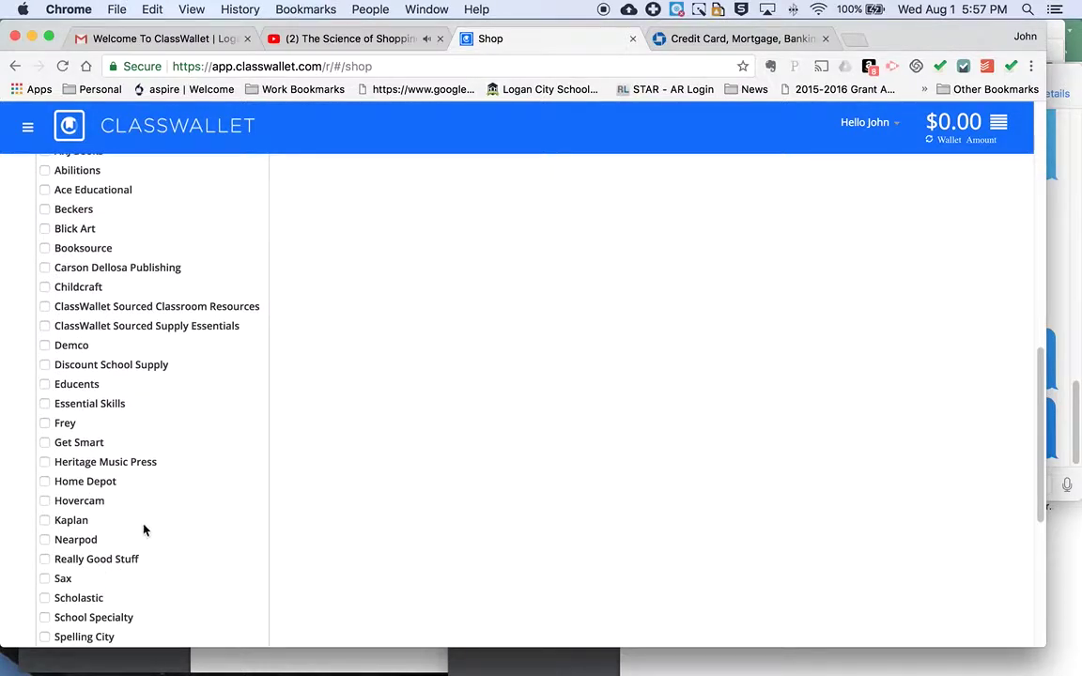
scroll(129, 474, "down", 5)
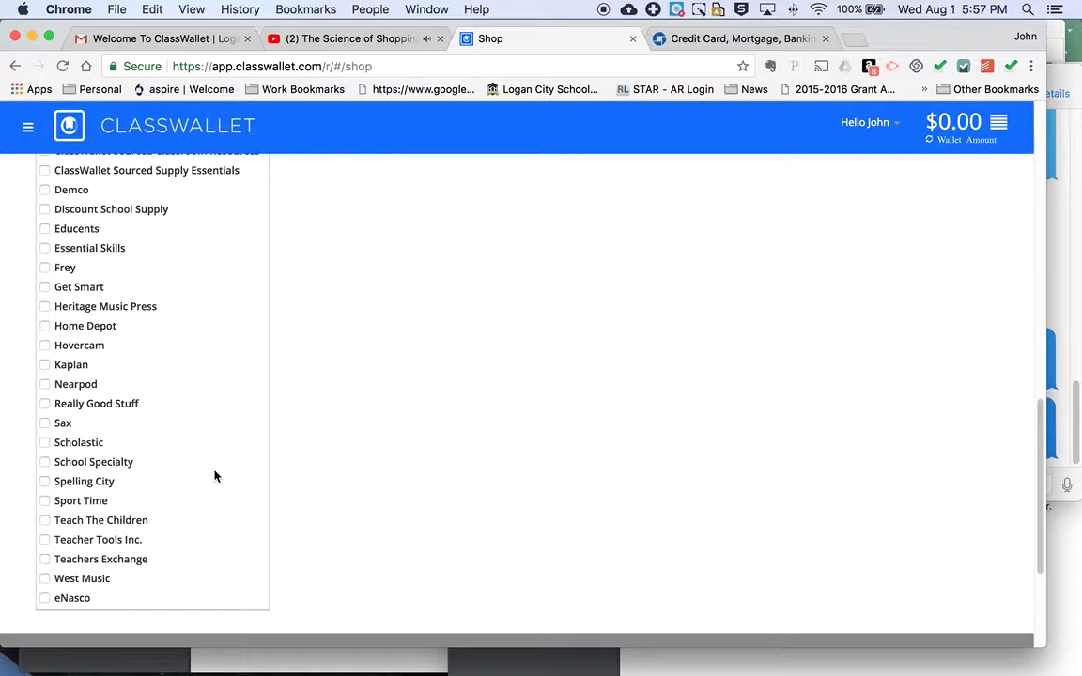
scroll(214, 476, "up", 3)
scroll(214, 476, "up", 4)
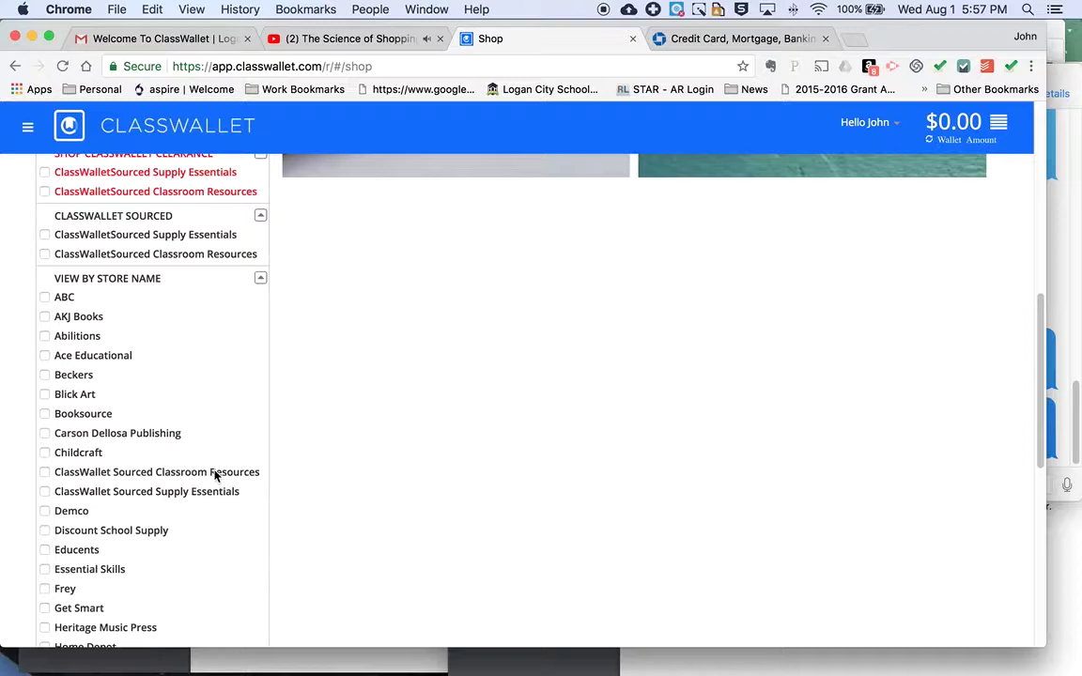
scroll(129, 452, "down", 5)
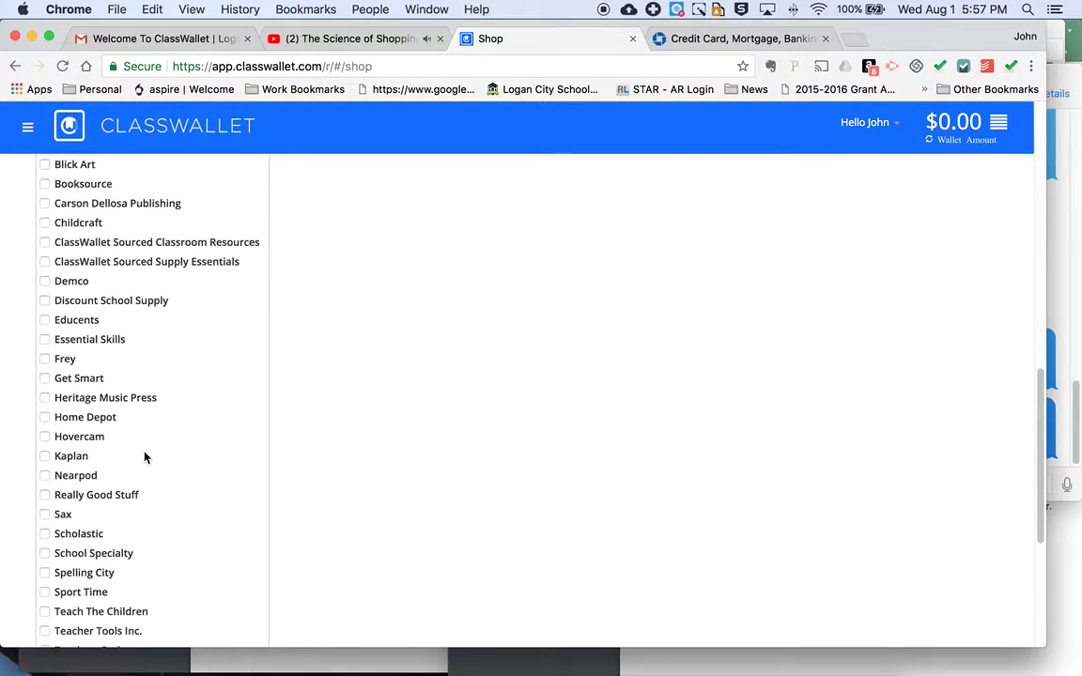
scroll(152, 449, "down", 2)
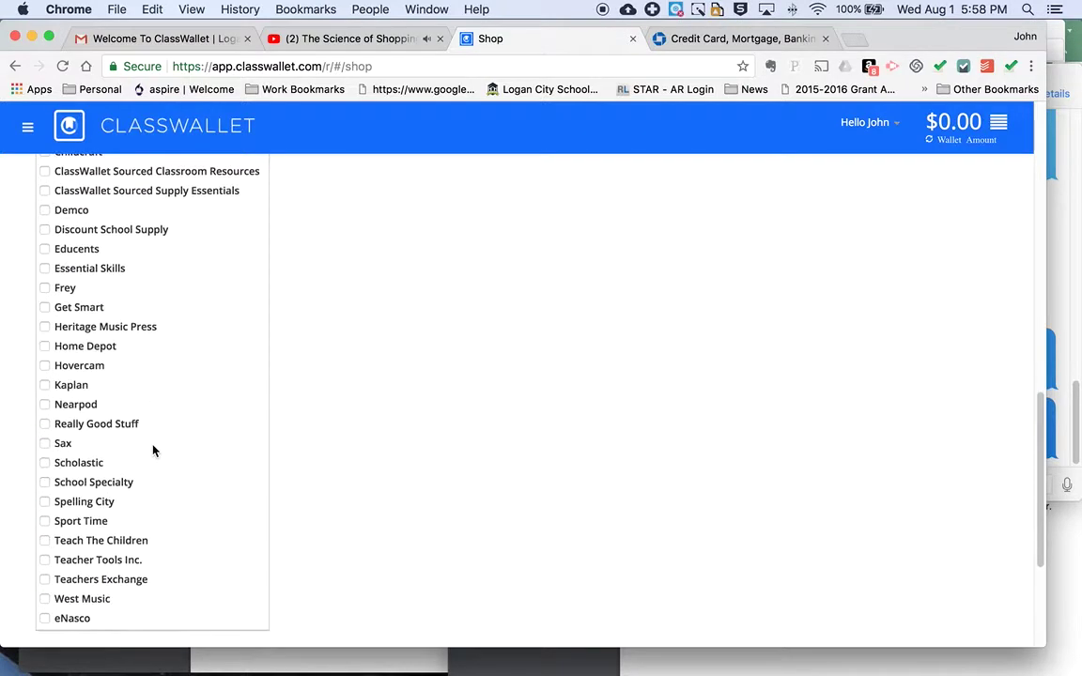
scroll(154, 452, "up", 8)
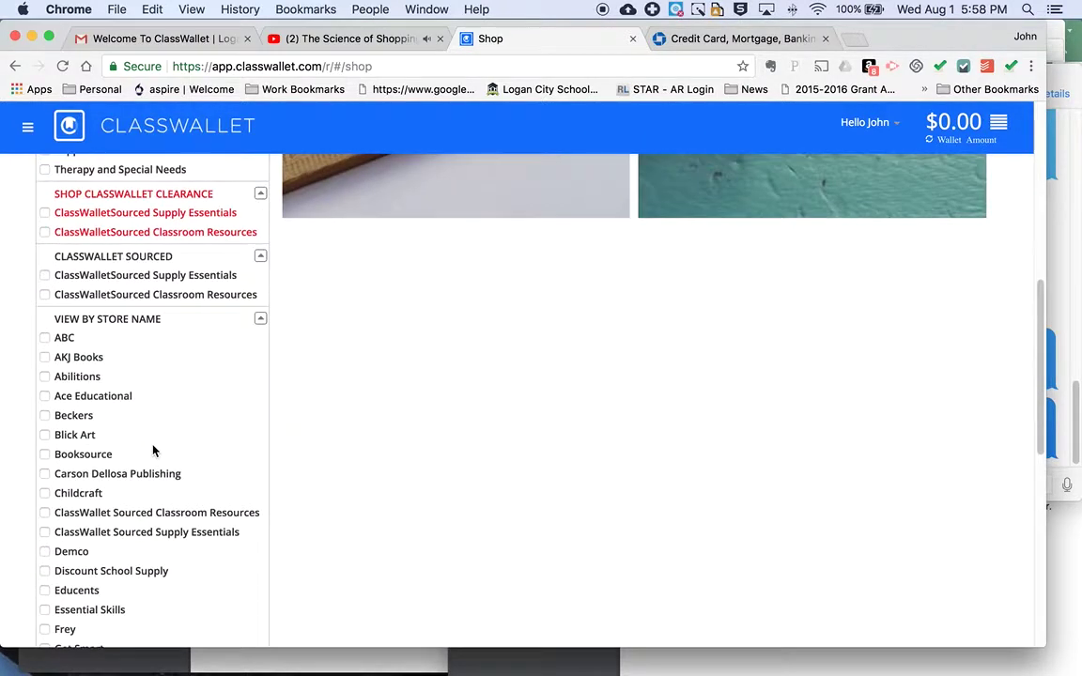
scroll(153, 452, "up", 10)
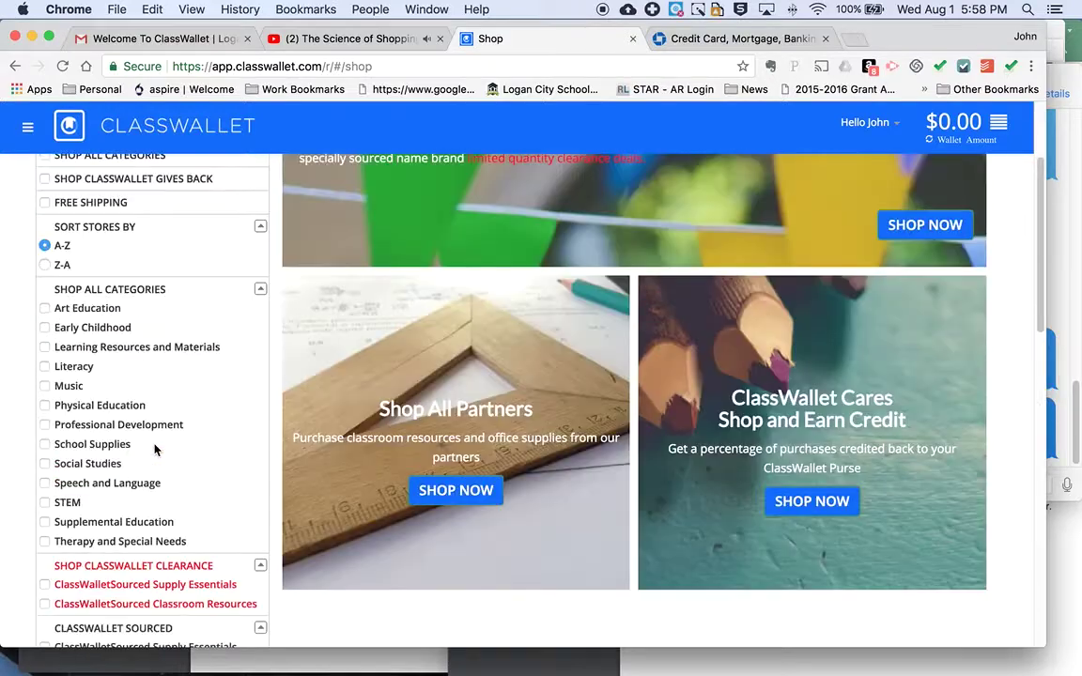
scroll(167, 455, "down", 10)
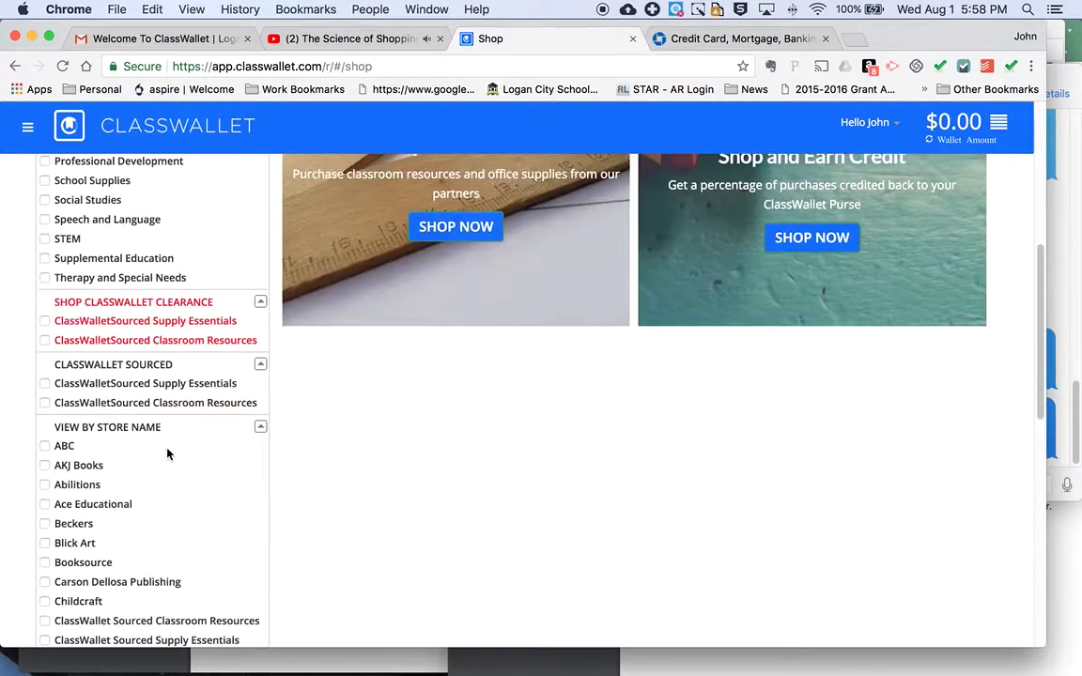
scroll(165, 351, "up", 2)
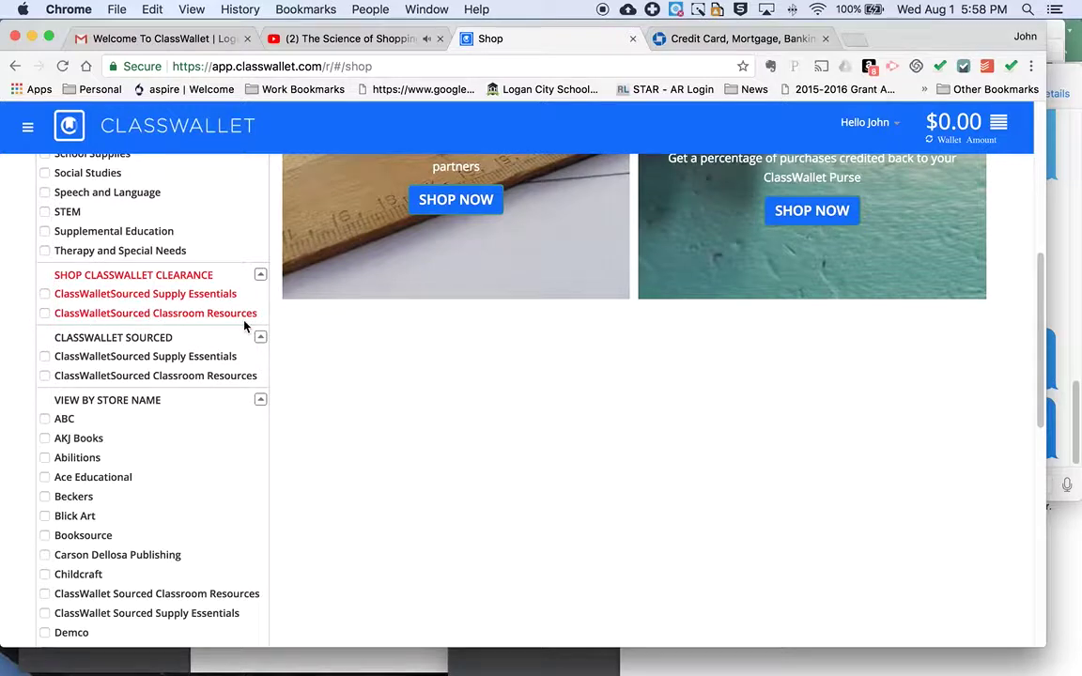
Enter the ClassWallet Sourced Classroom Resources clearance store listing 1068 sale products
left_click(181, 289)
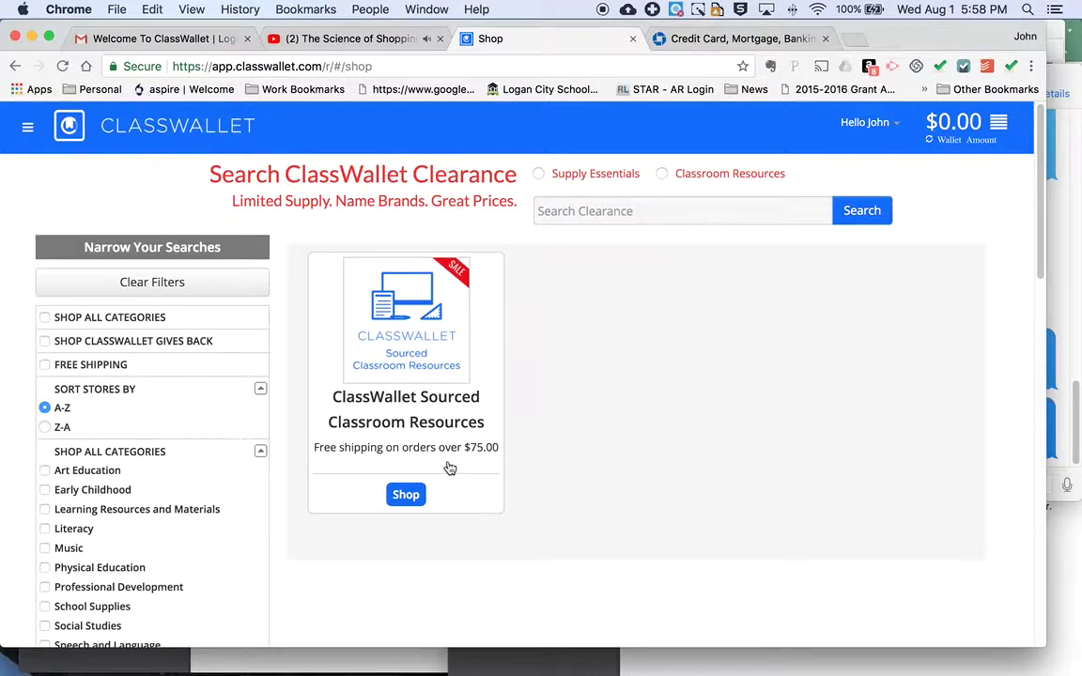
left_click(406, 494)
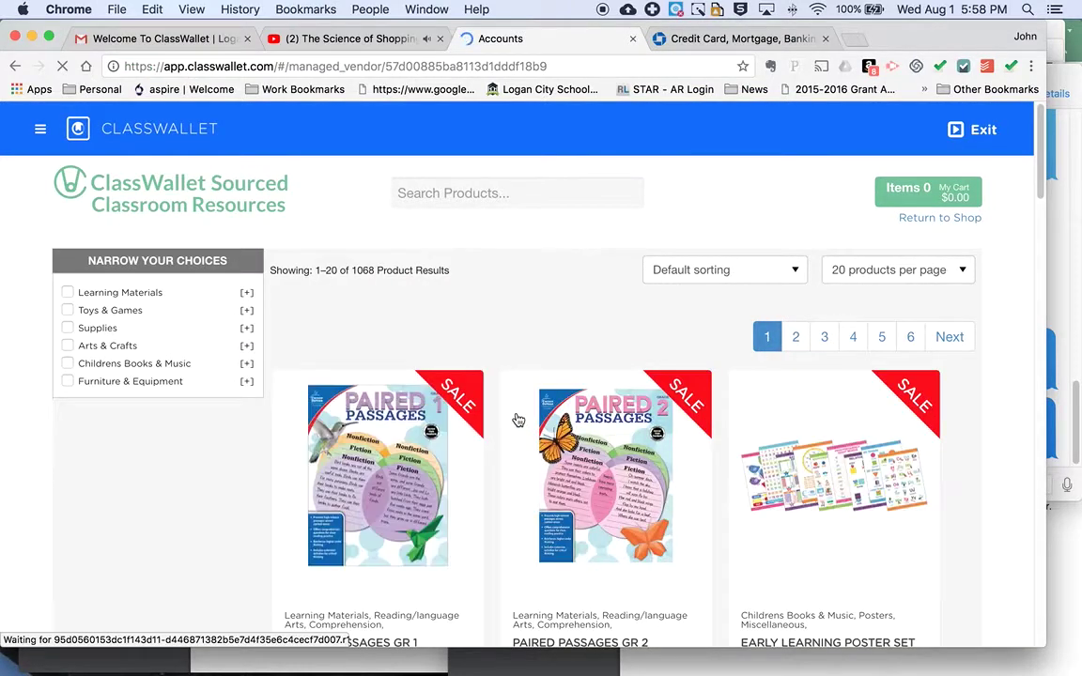
Add one Paired Passages Gr 2 workbook to the cart for $18.94
scroll(519, 420, "down", 3)
scroll(519, 420, "down", 3)
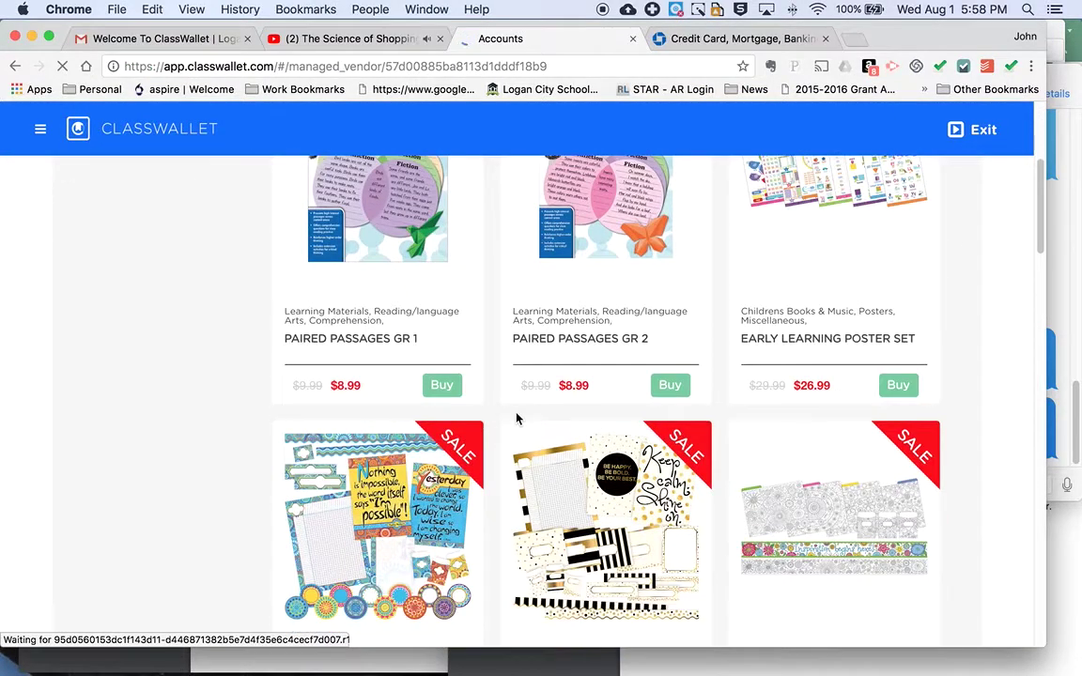
scroll(175, 297, "up", 5)
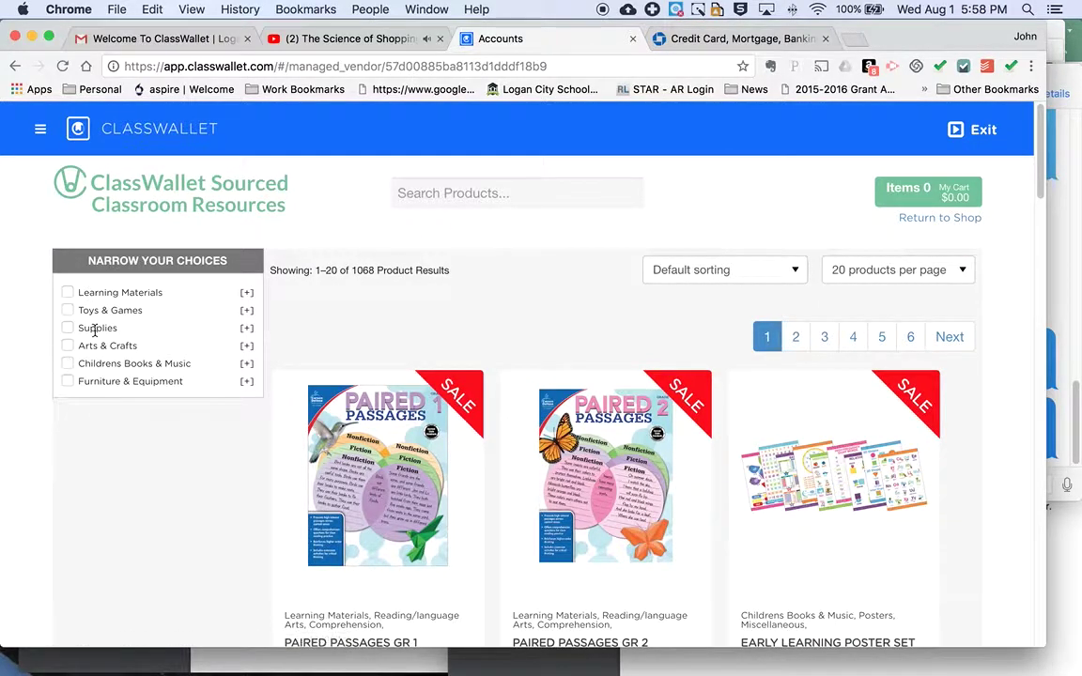
scroll(480, 394, "down", 3)
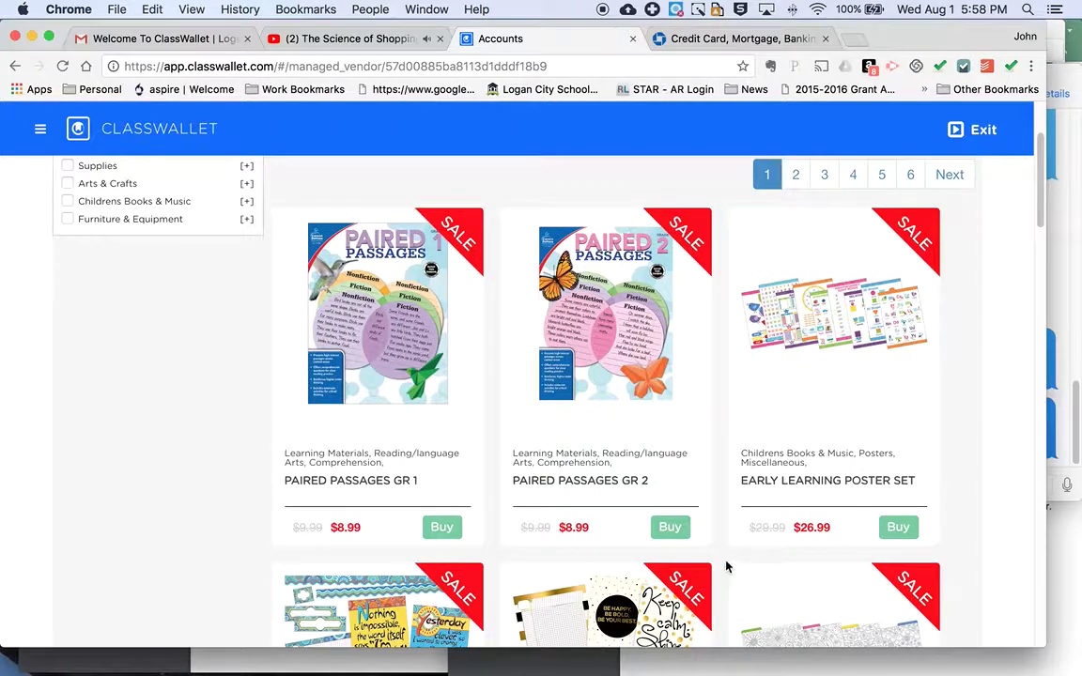
left_click(673, 528)
left_click(865, 411)
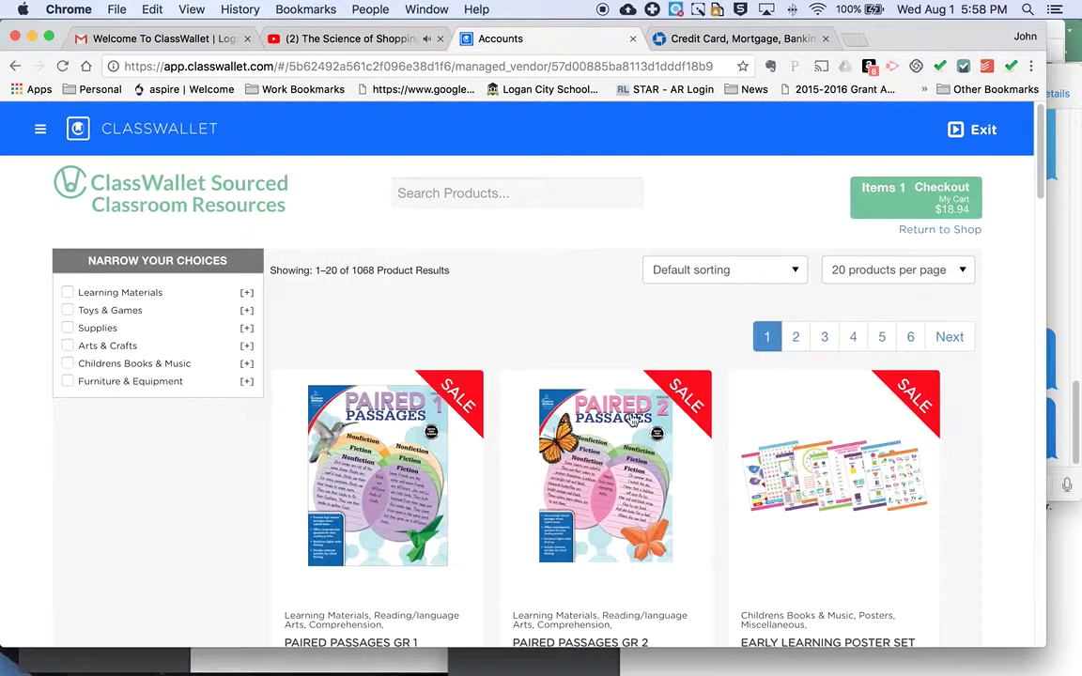
Review the saved ClassWallet Sourced order of one Paired Passages GR 2 at $18.94
left_click(893, 193)
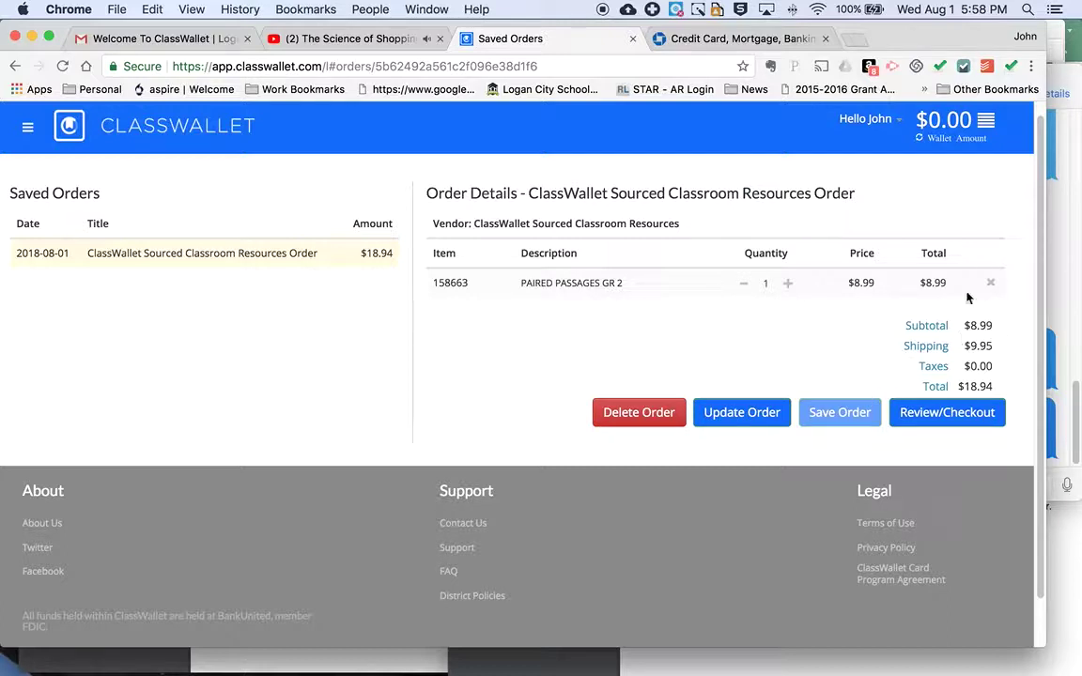
left_click(963, 419)
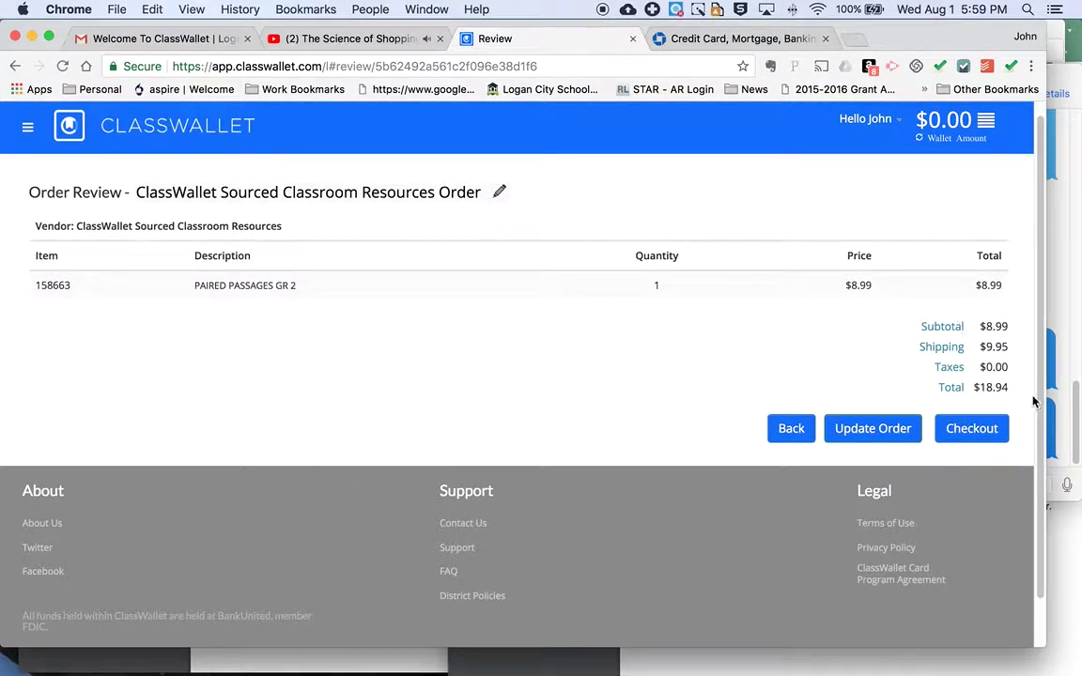
Proceed to checkout and look over the credit card payment form for the $18.94 total
left_click(977, 438)
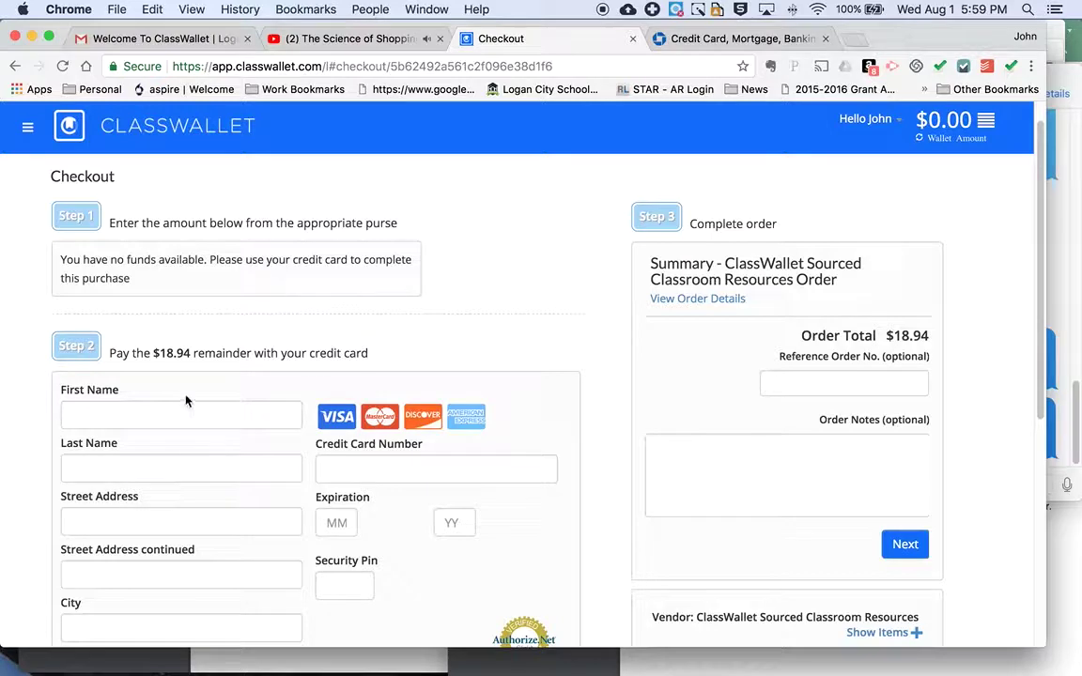
scroll(185, 401, "down", 1)
scroll(185, 401, "down", 1)
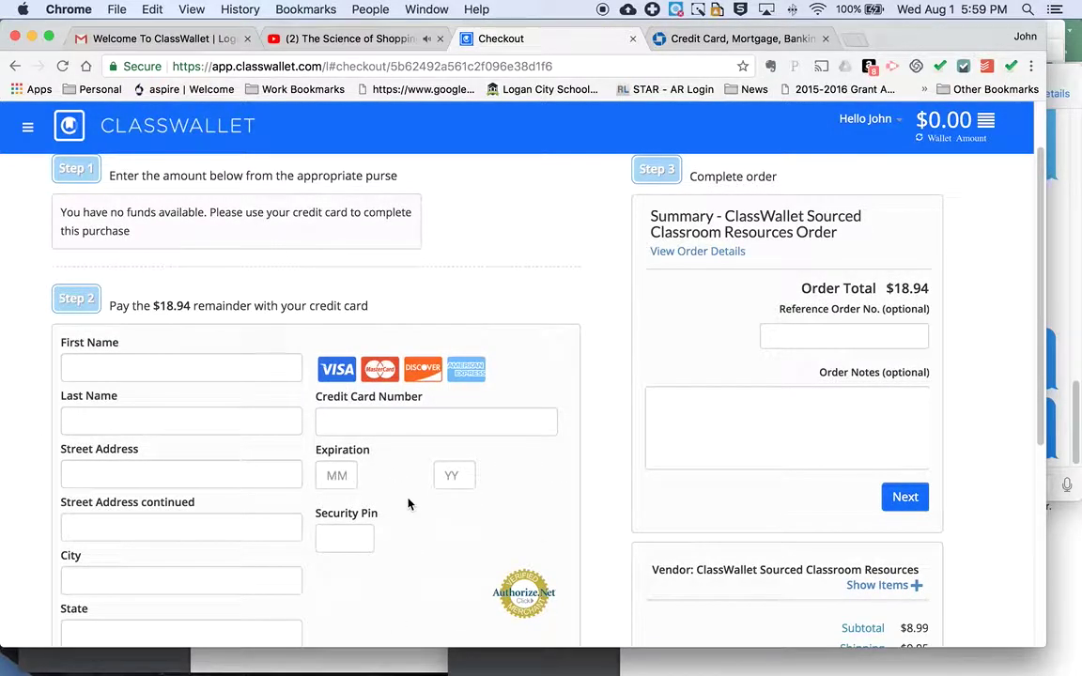
scroll(388, 438, "up", 1)
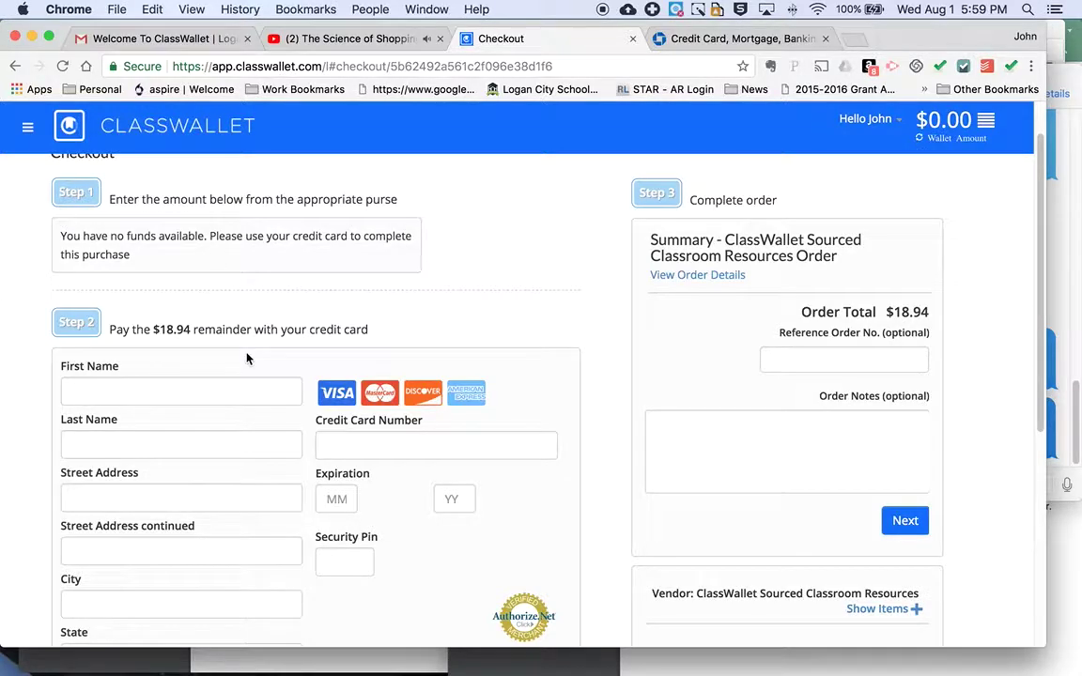
scroll(249, 358, "down", 5)
scroll(251, 357, "up", 6)
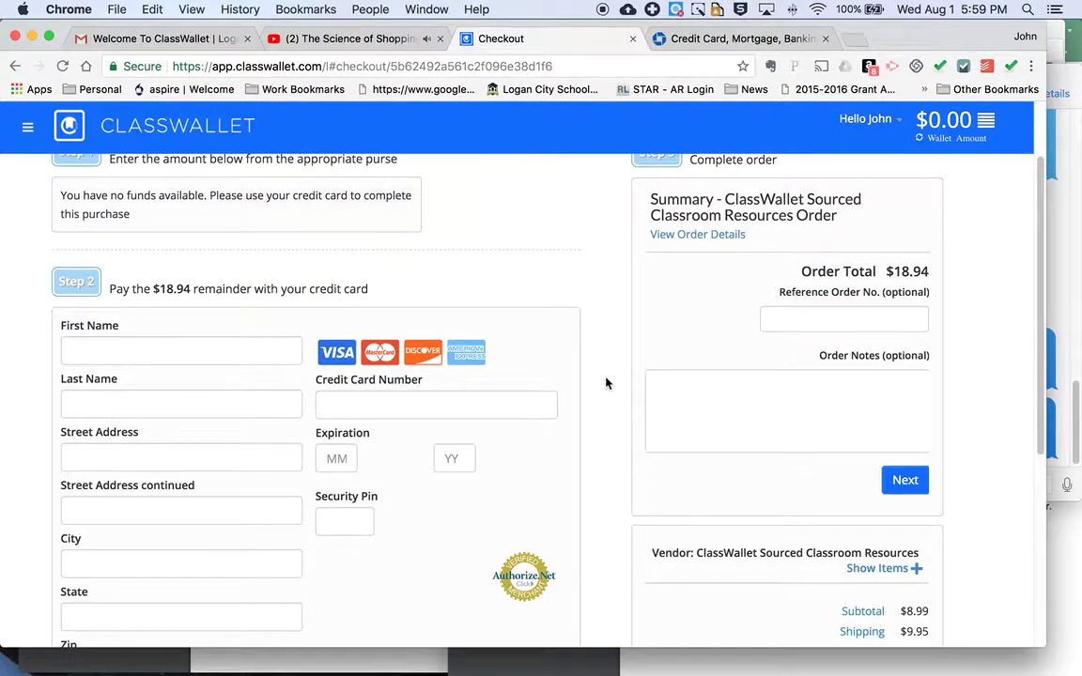
scroll(604, 381, "up", 3)
scroll(606, 383, "down", 2)
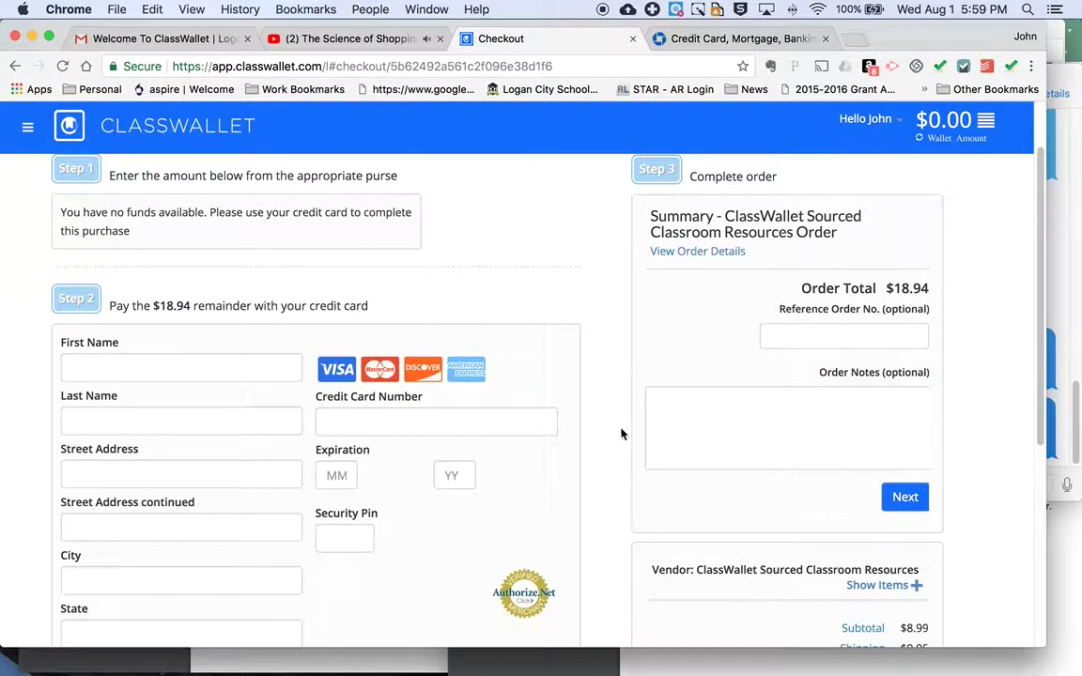
scroll(609, 452, "down", 1)
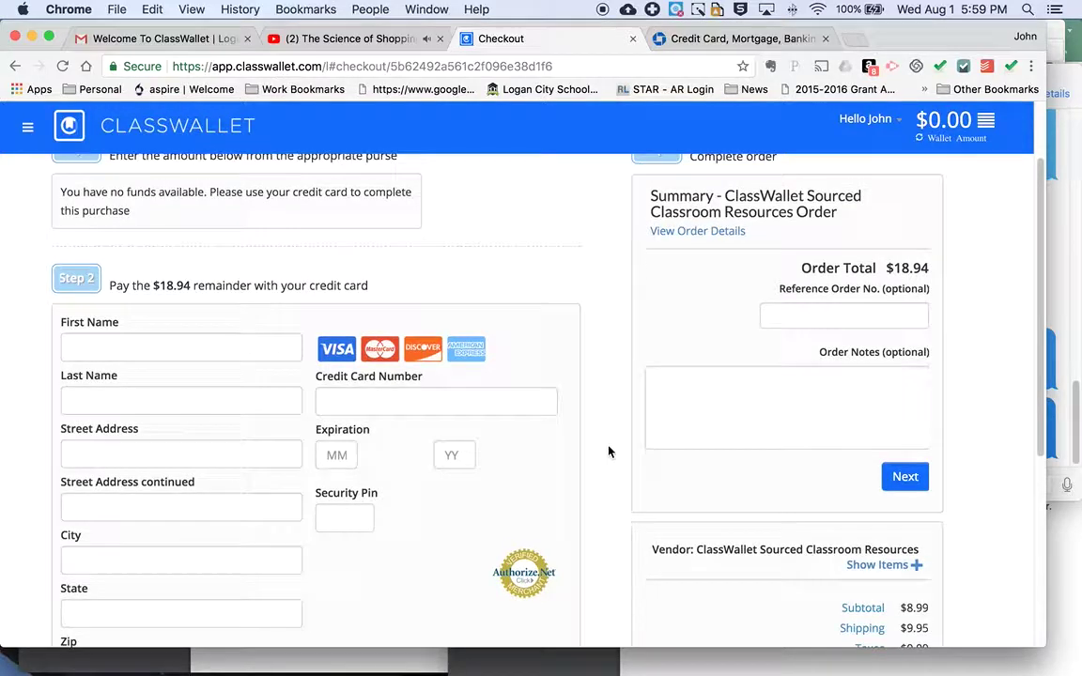
scroll(609, 452, "up", 3)
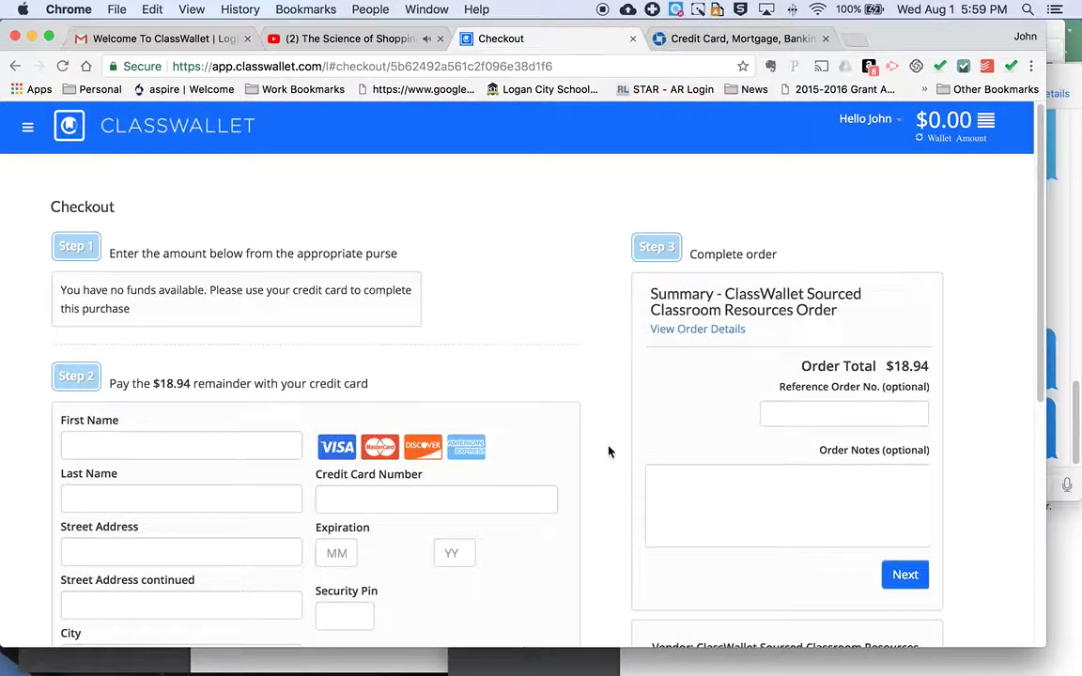